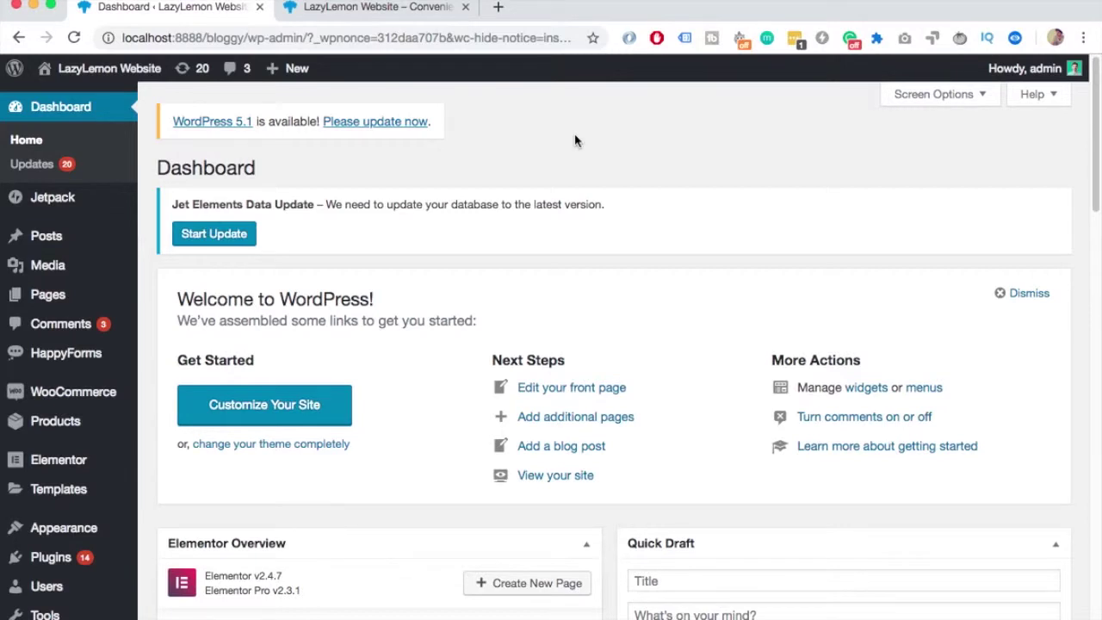
# Find the Child Theme Configurator plugin with a 'child theme' search, then install and activate it
pyautogui.moveTo(58, 560)
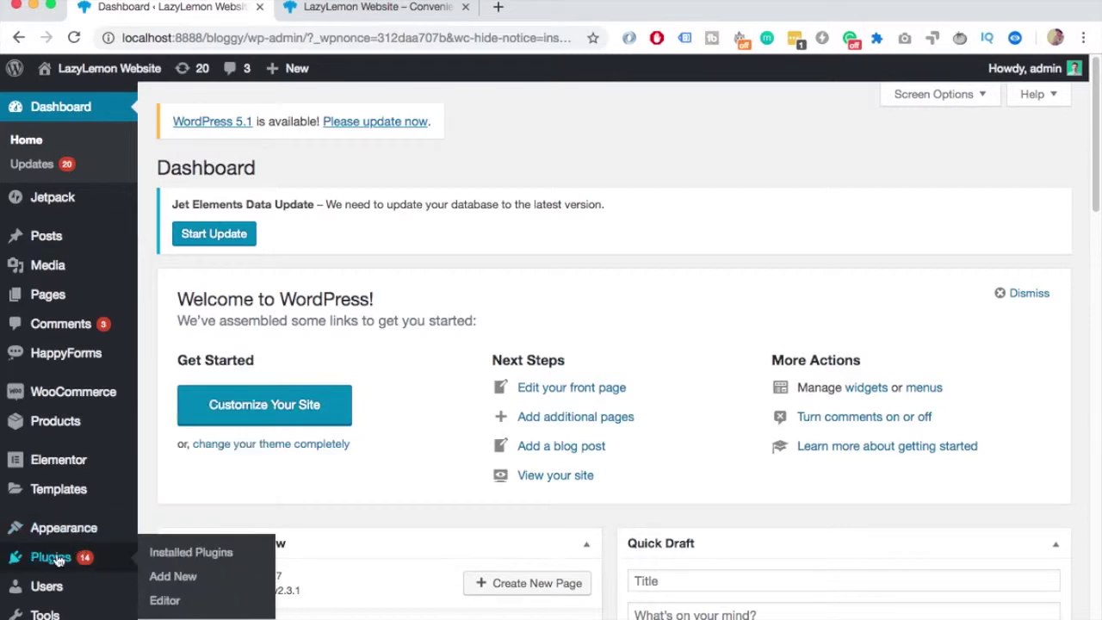
pyautogui.click(171, 581)
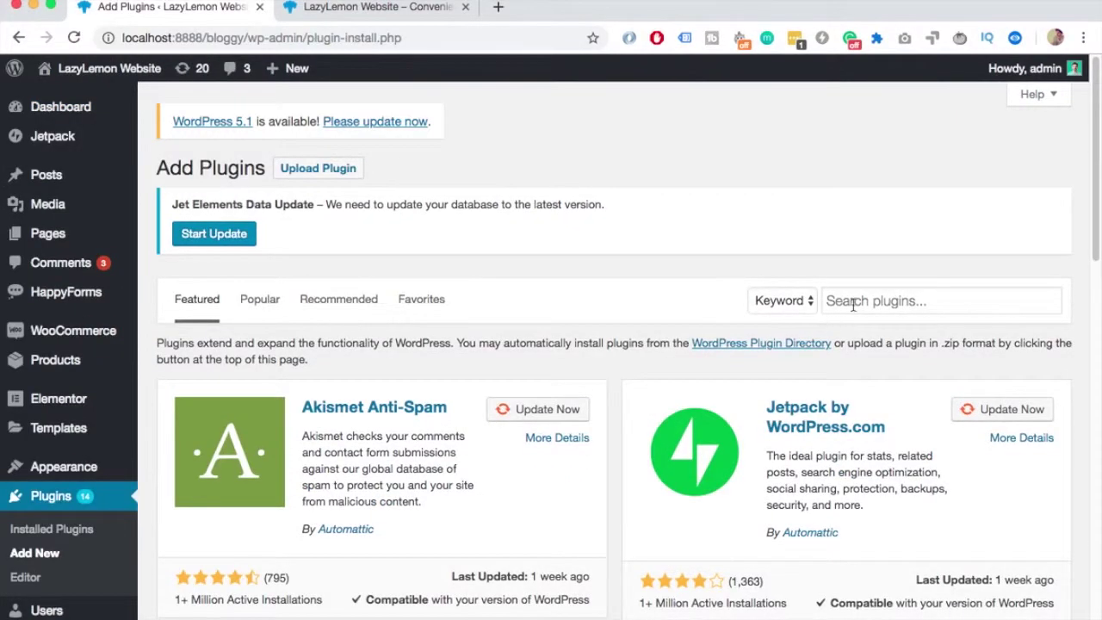
pyautogui.click(851, 301)
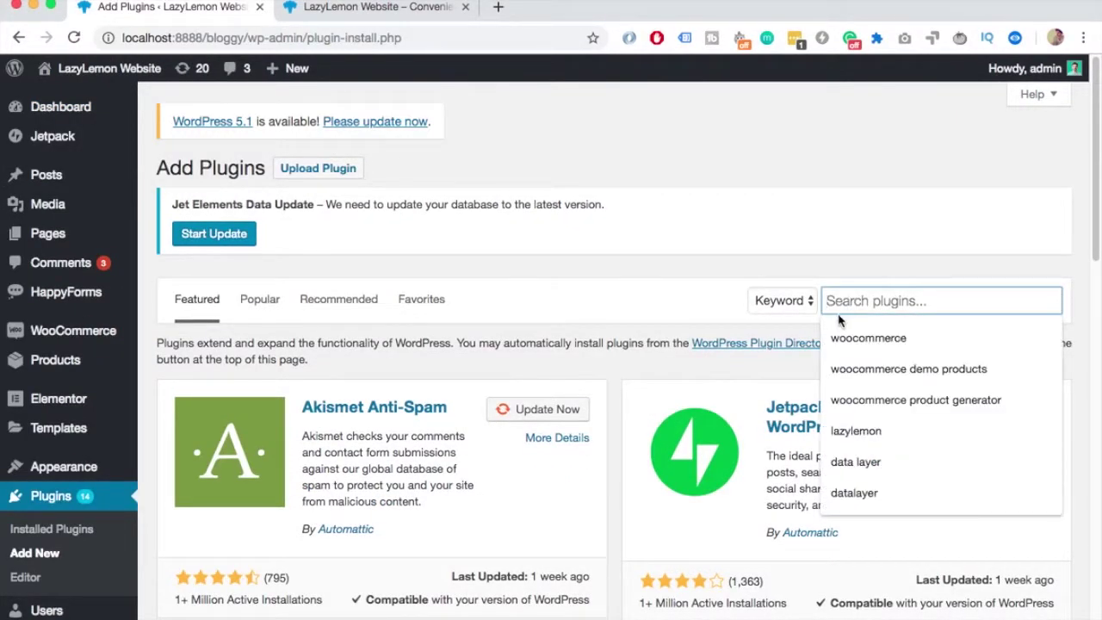
pyautogui.write('child theme')
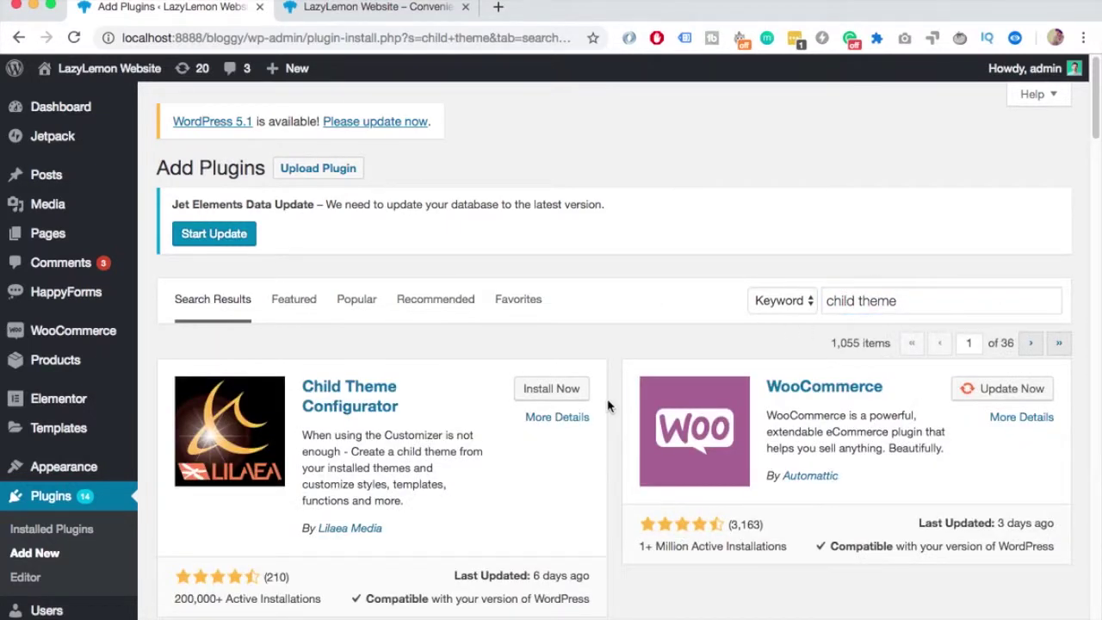
pyautogui.click(533, 391)
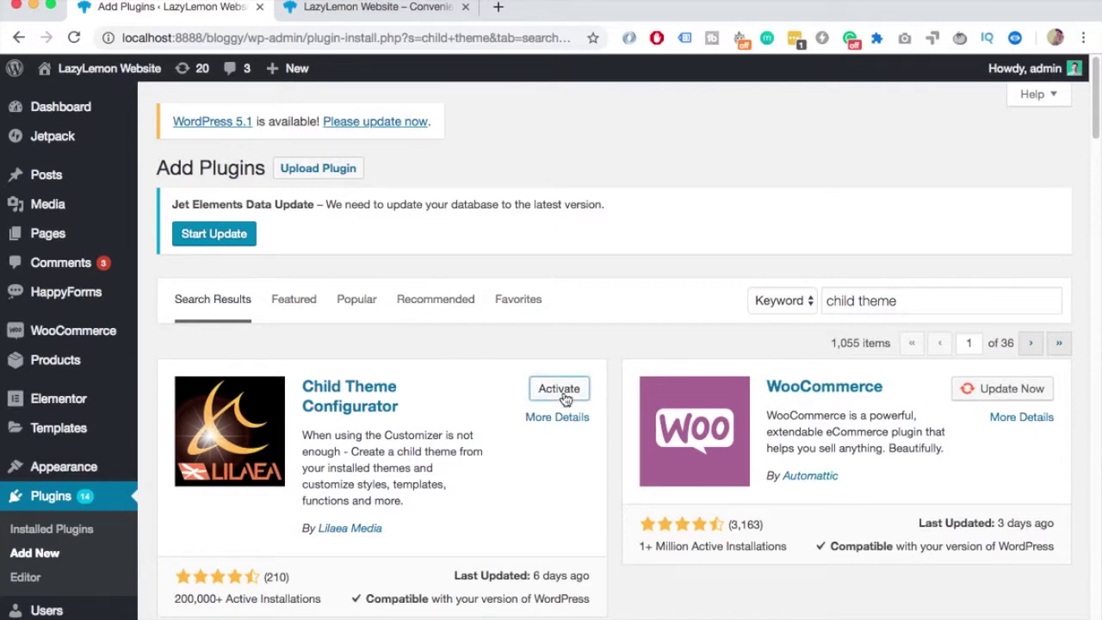
pyautogui.click(564, 396)
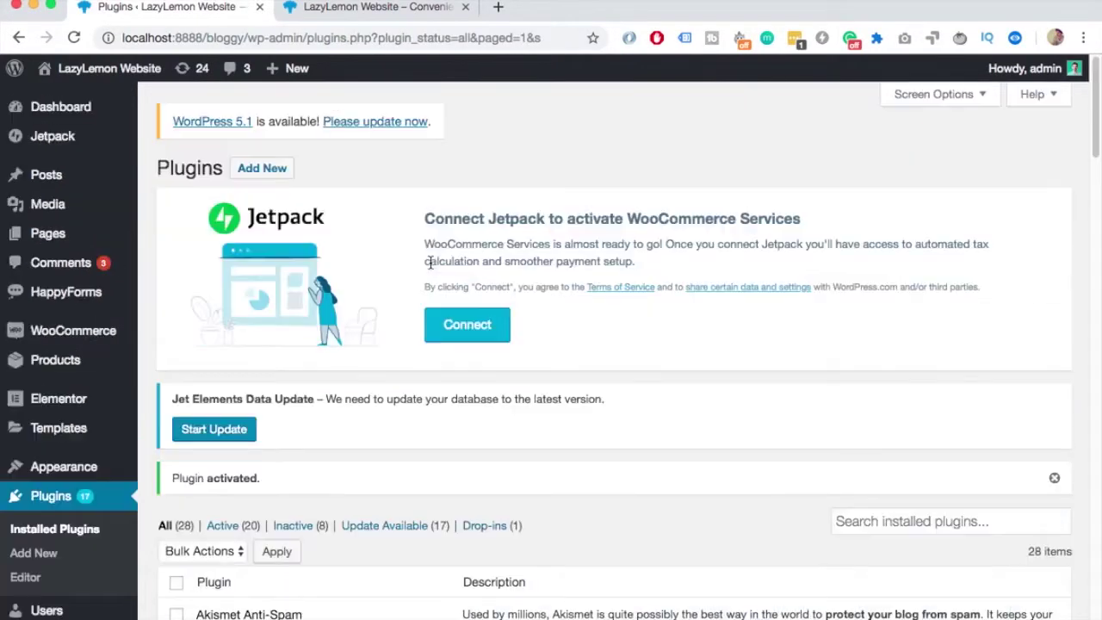
# Go to Tools > Child Themes to start a new child theme of LazyLemon
pyautogui.scroll(-5, 429, 264)
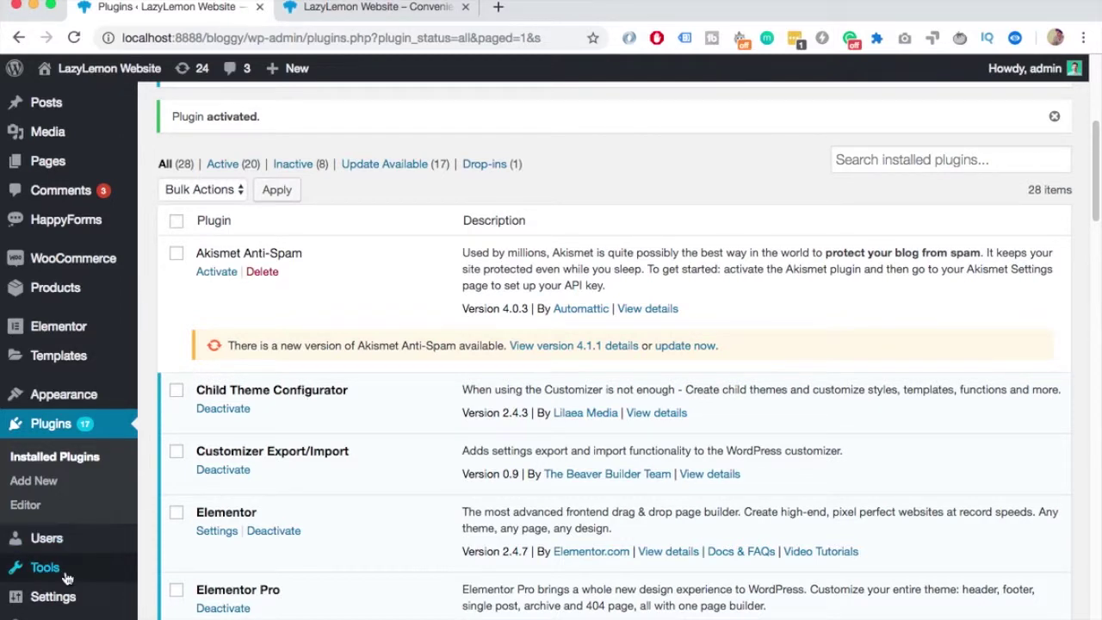
pyautogui.moveTo(66, 576)
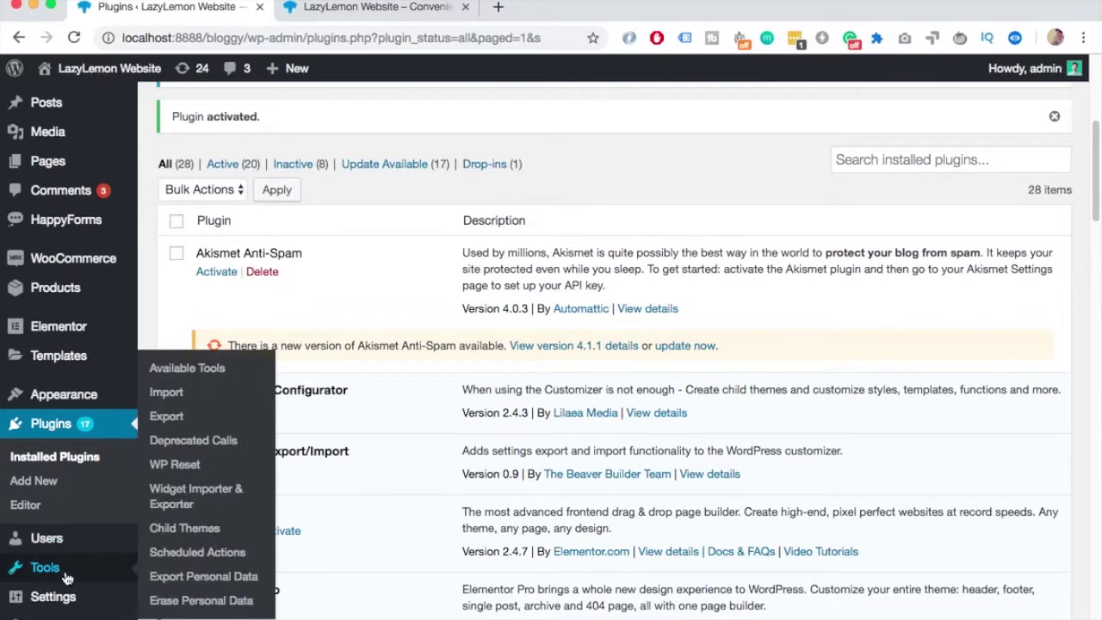
pyautogui.click(185, 529)
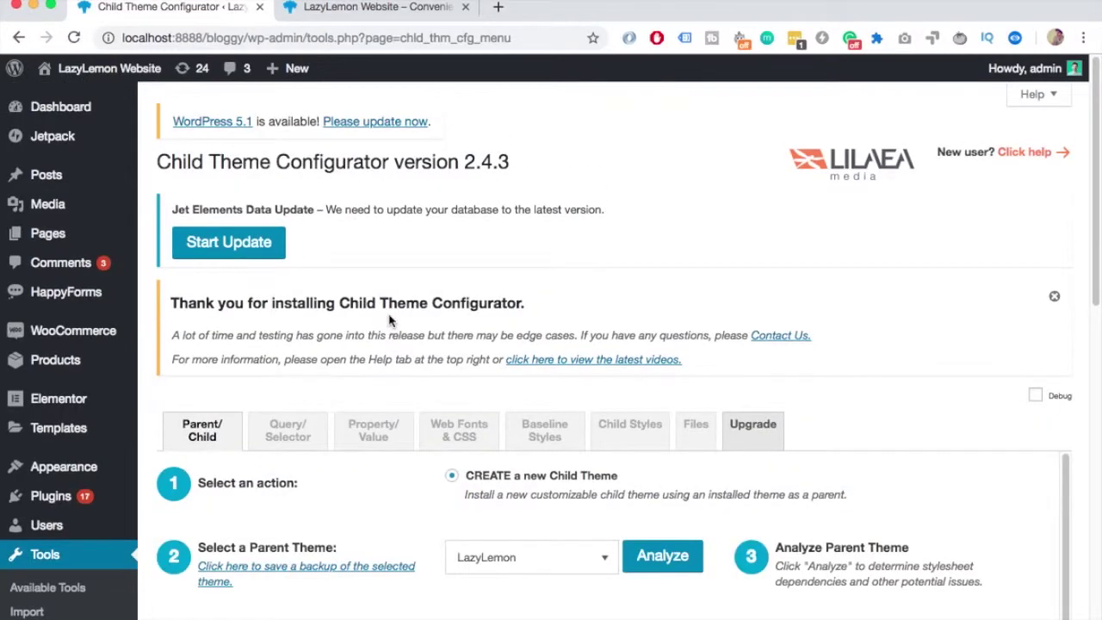
pyautogui.scroll(-4, 393, 314)
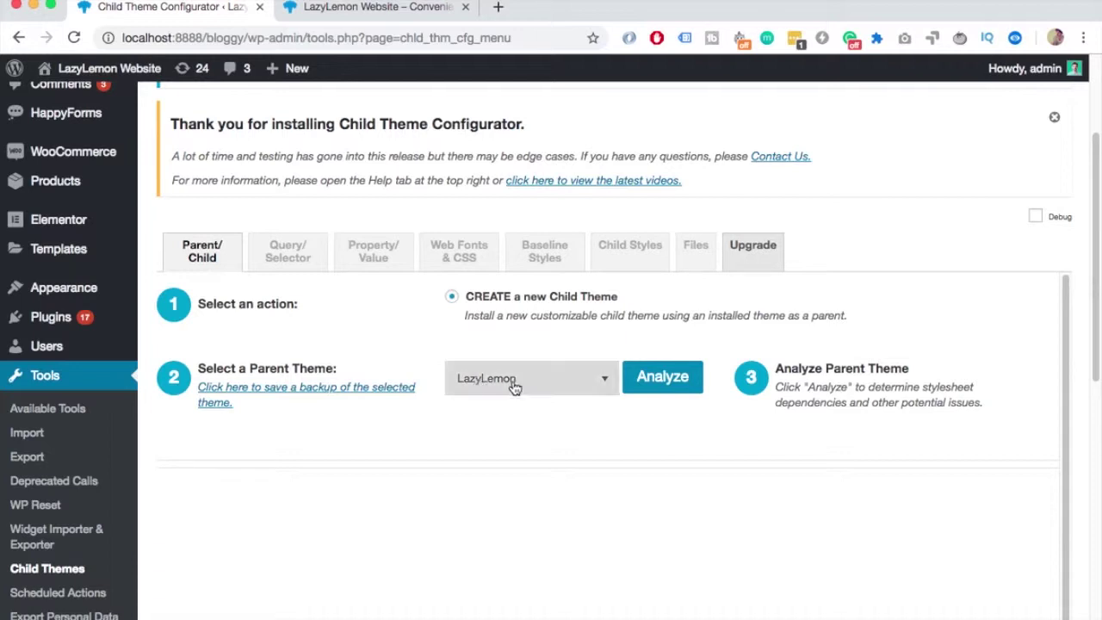
# Analyze LazyLemon as the parent theme and confirm the new directory name lazylemon-child
pyautogui.click(656, 388)
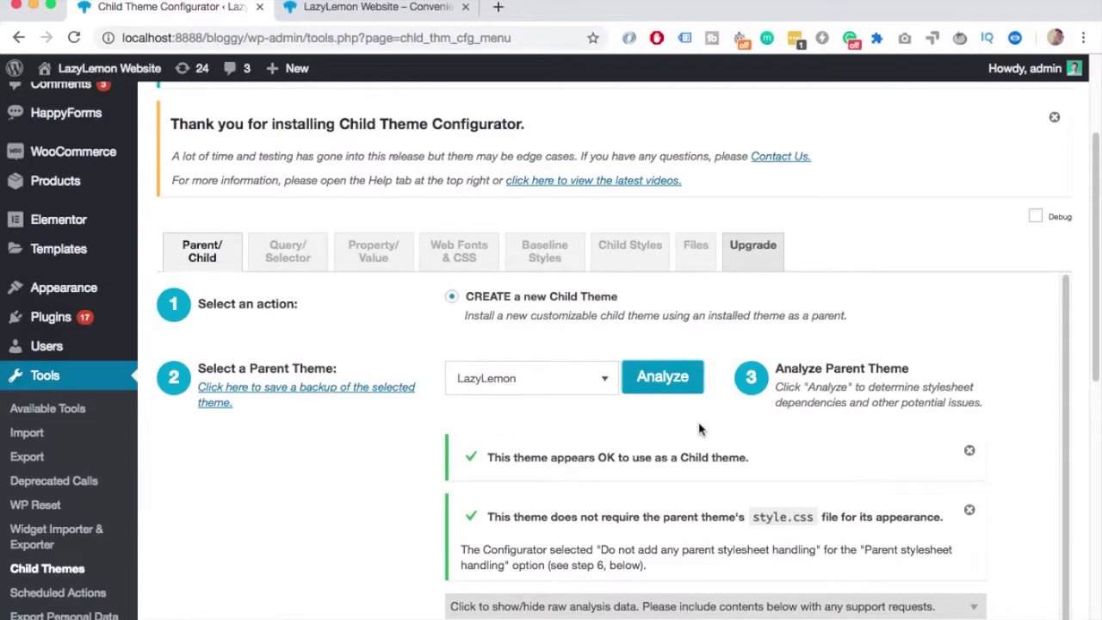
pyautogui.scroll(-1, 699, 428)
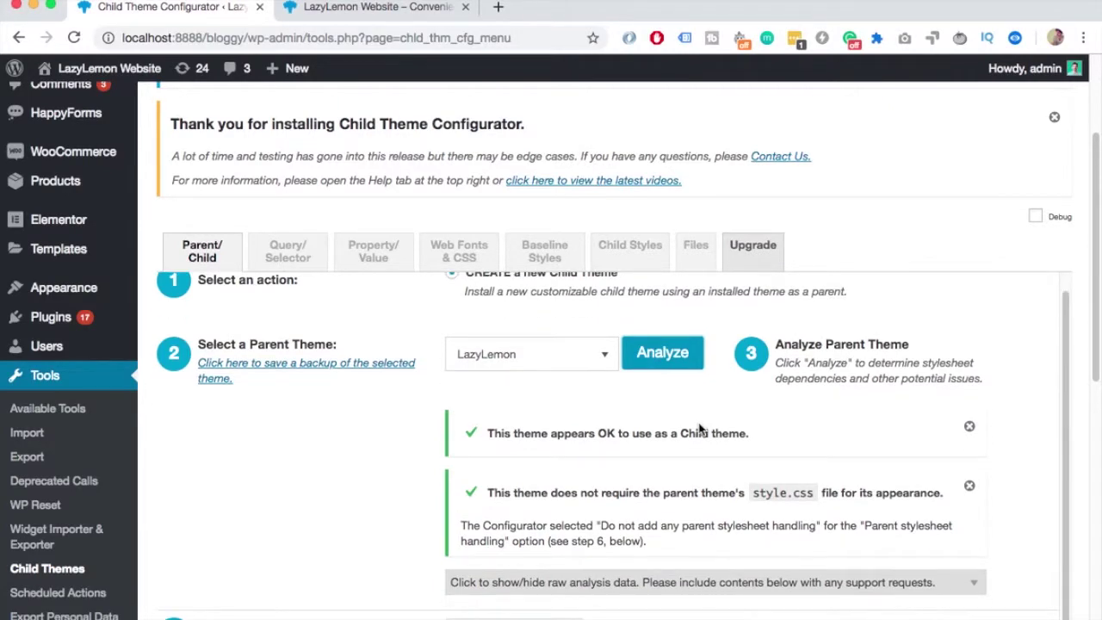
pyautogui.scroll(-3, 699, 428)
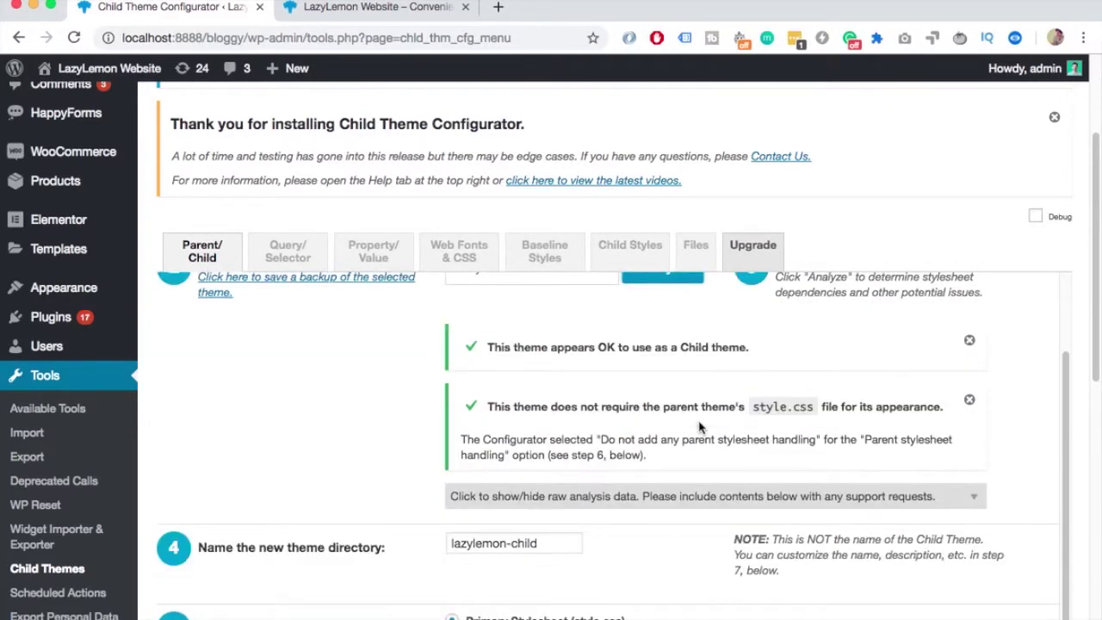
pyautogui.scroll(-3, 699, 428)
pyautogui.click(537, 461)
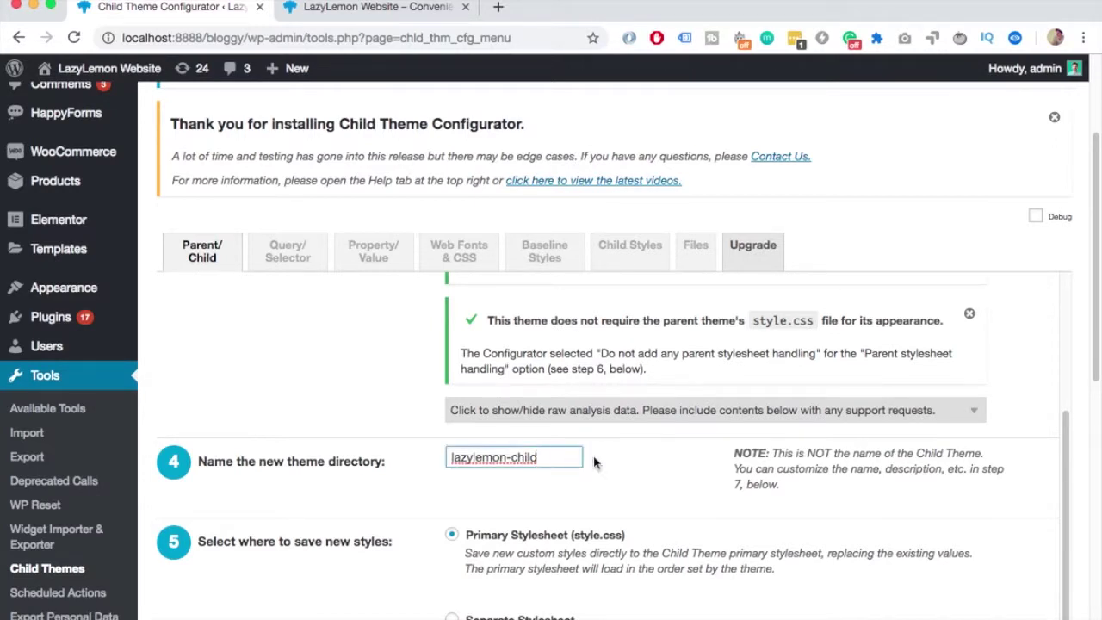
# Set parent stylesheets to load via the WordPress style queue
pyautogui.scroll(-5, 622, 453)
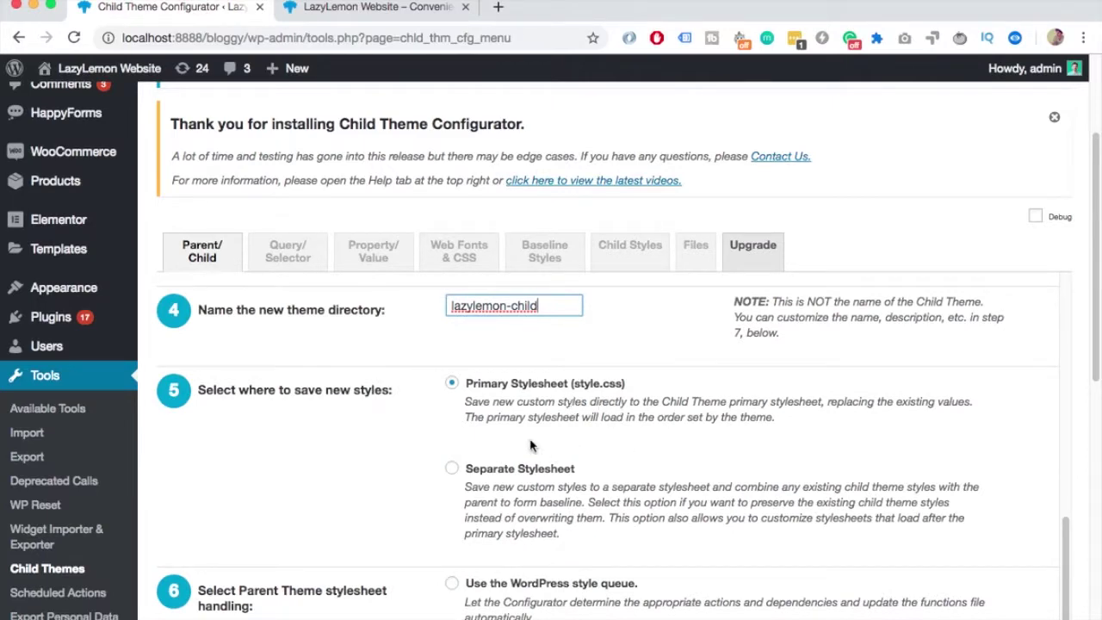
pyautogui.scroll(-1, 603, 422)
pyautogui.scroll(-10, 607, 421)
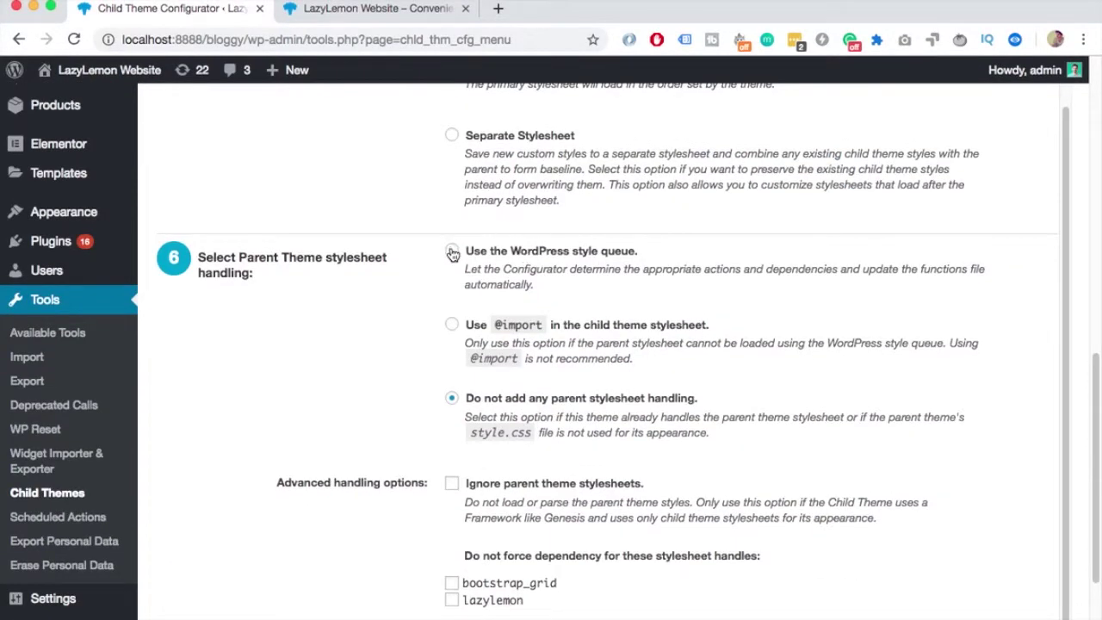
pyautogui.click(451, 250)
# Enable copying of menus, widgets and Customizer settings from LazyLemon into the child theme
pyautogui.scroll(-3, 660, 392)
pyautogui.scroll(-3, 665, 336)
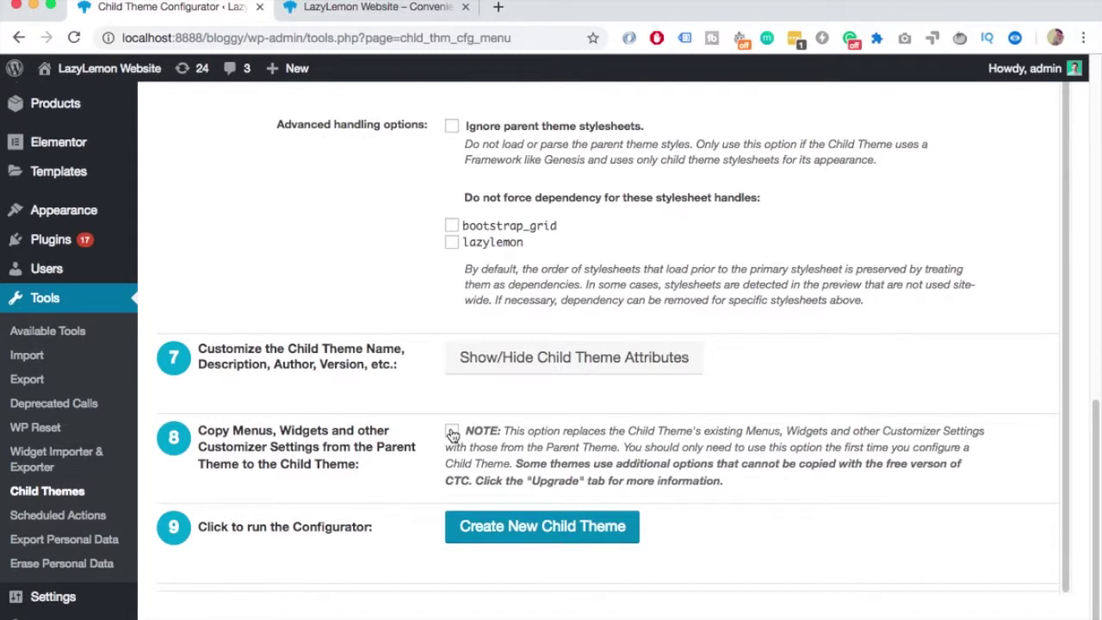
pyautogui.click(452, 431)
pyautogui.click(452, 431)
pyautogui.click(452, 431)
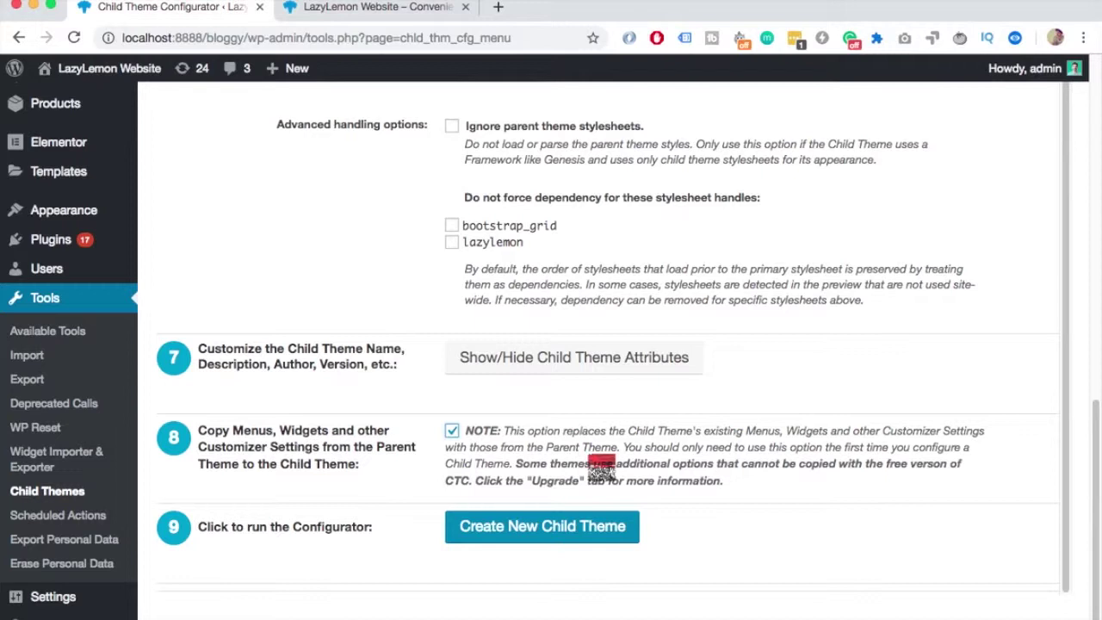
# Create the new LazyLemon Child theme with the configured options
pyautogui.click(555, 528)
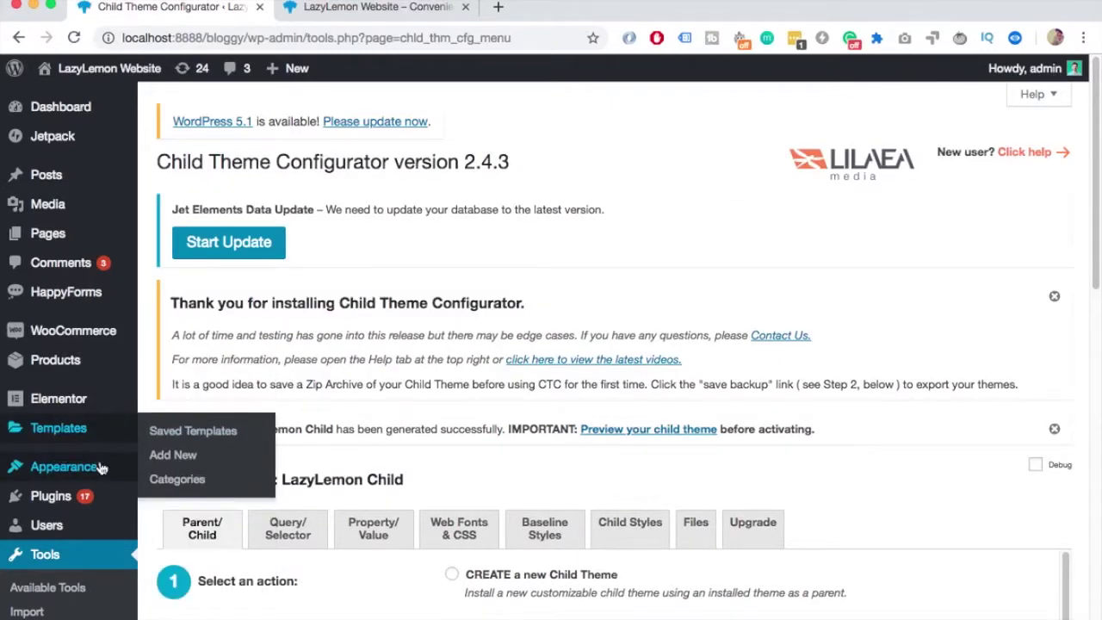
# Activate the LazyLemon Child theme from Appearance > Themes
pyautogui.click(162, 387)
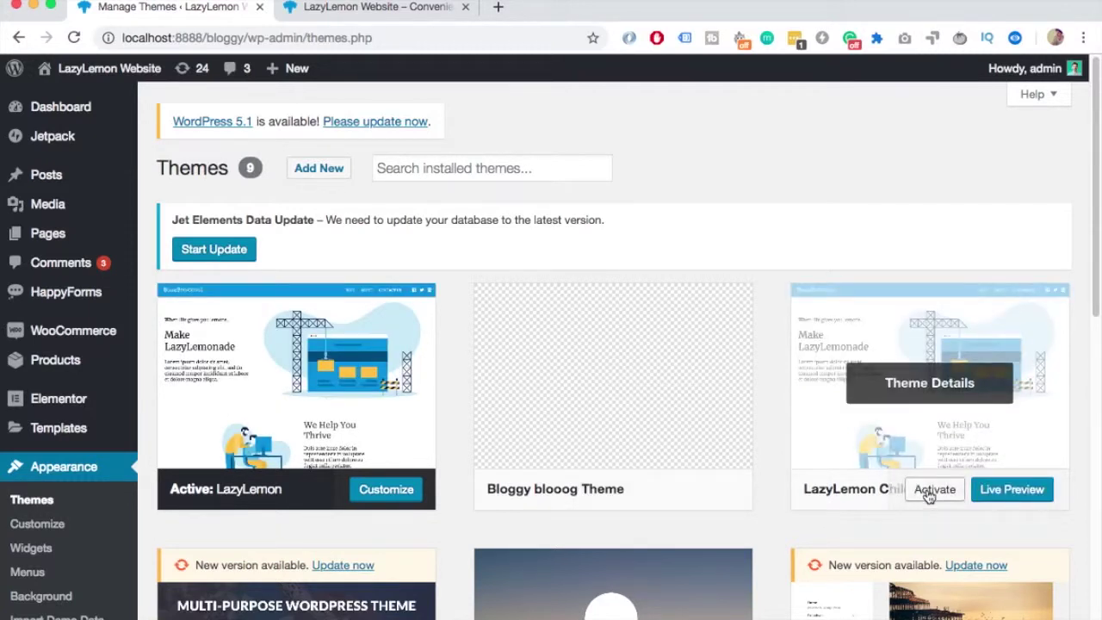
pyautogui.click(929, 496)
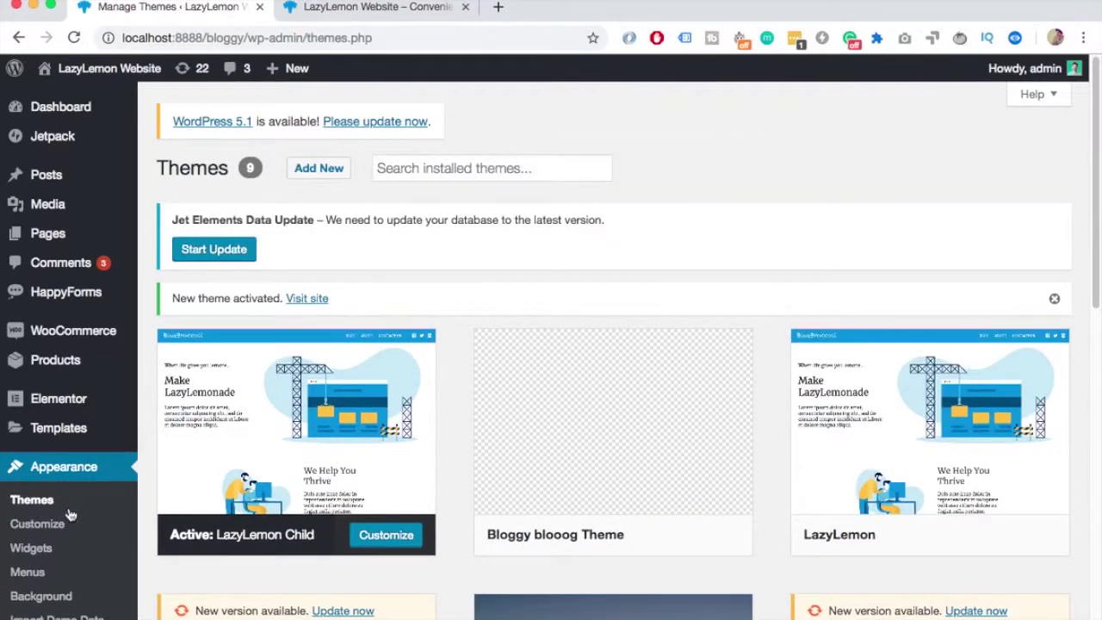
pyautogui.scroll(-1, 71, 513)
pyautogui.scroll(-5, 70, 508)
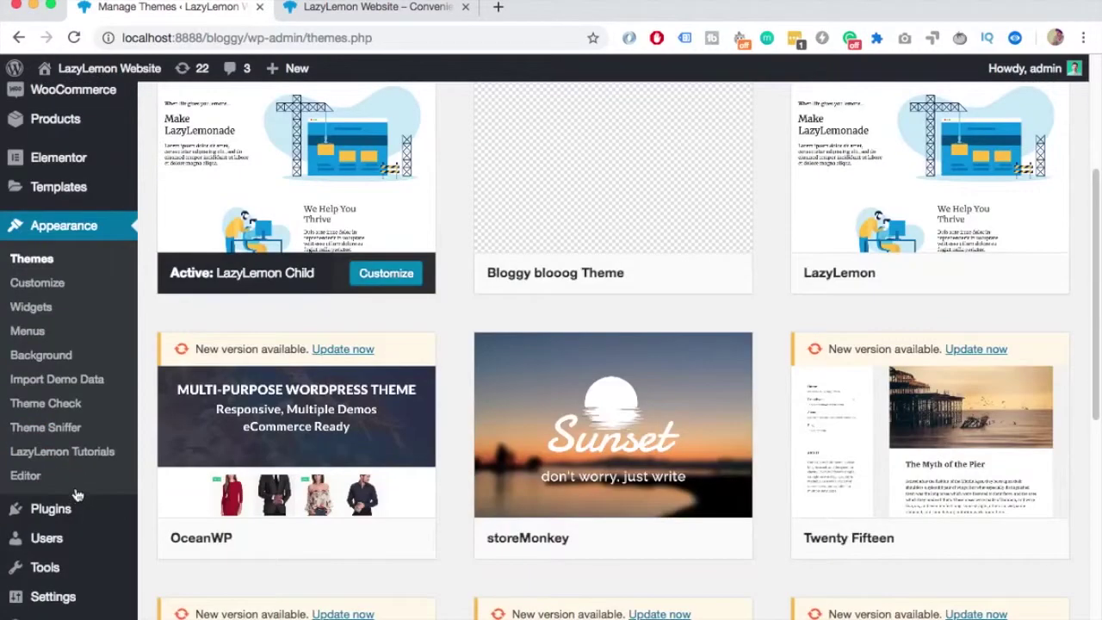
pyautogui.click(25, 478)
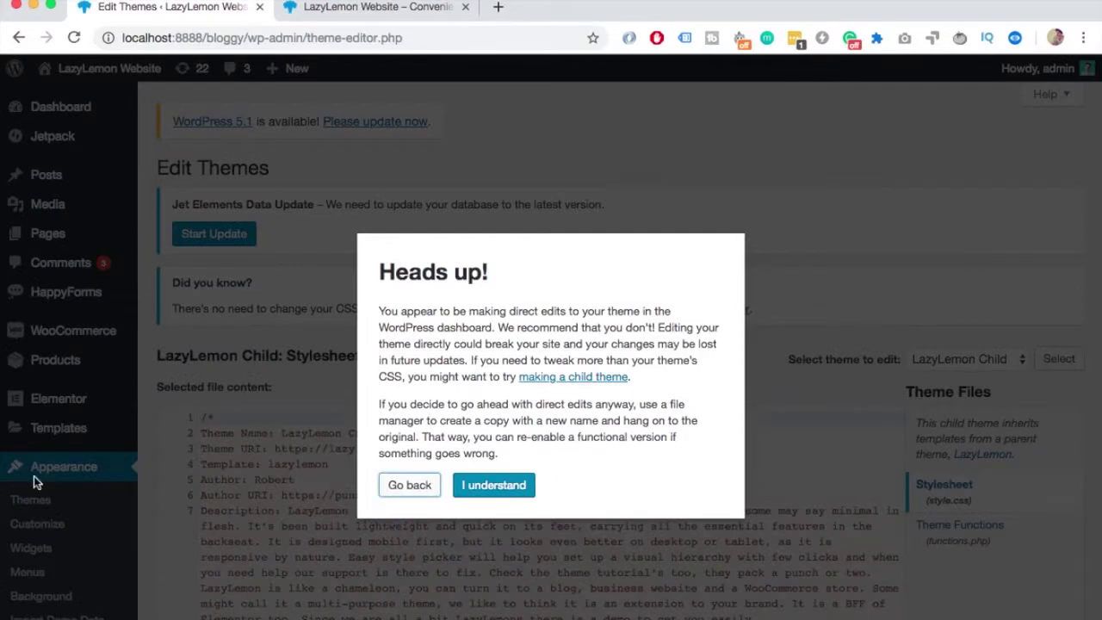
# Accept the editing warning and select LazyLemon Child's style.css in the theme editor
pyautogui.click(487, 489)
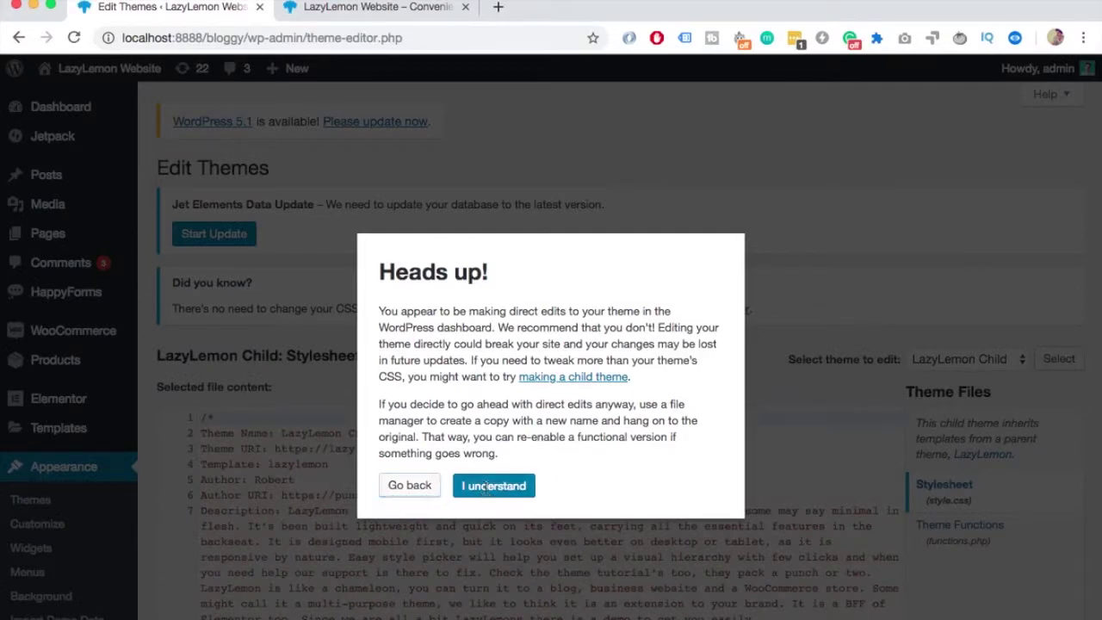
pyautogui.moveTo(381, 432); pyautogui.dragTo(284, 433)
pyautogui.scroll(-5, 442, 429)
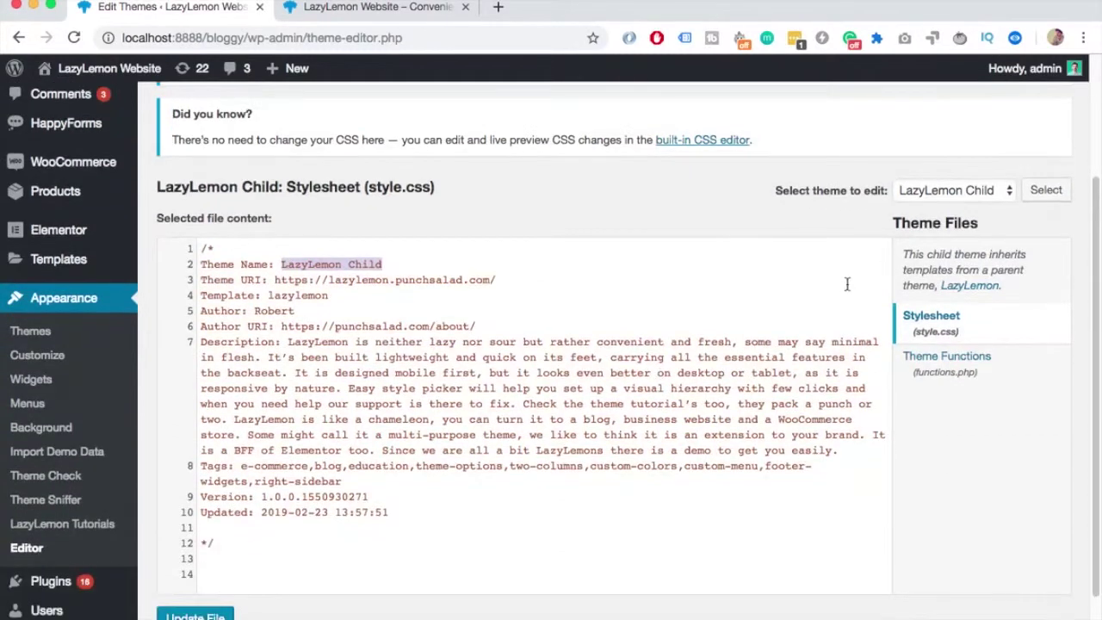
pyautogui.click(942, 190)
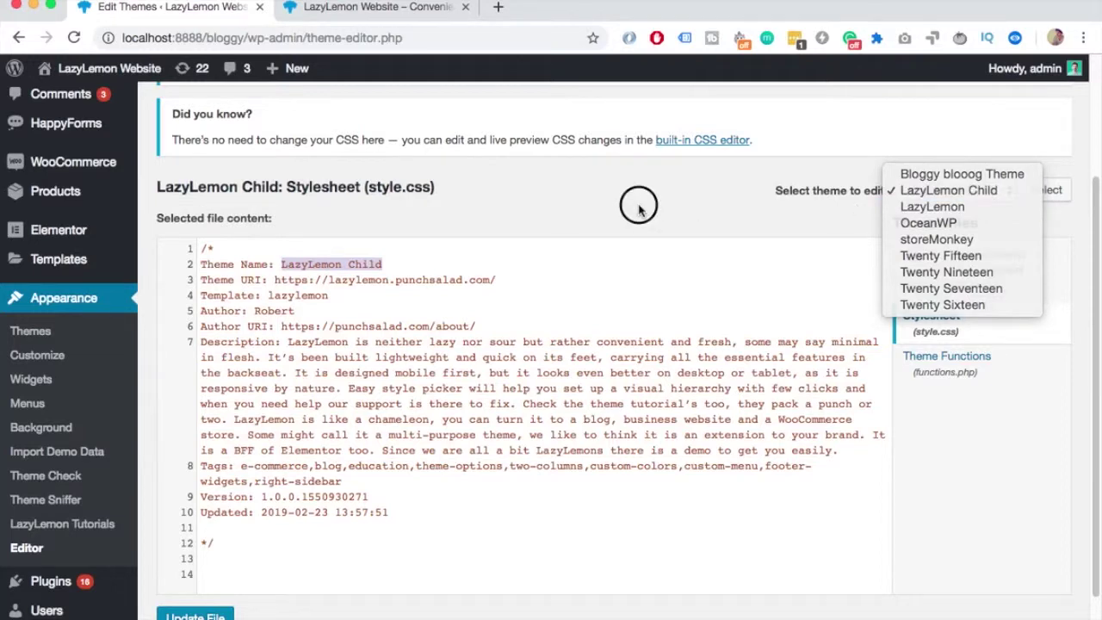
pyautogui.click(614, 243)
pyautogui.scroll(-1, 555, 278)
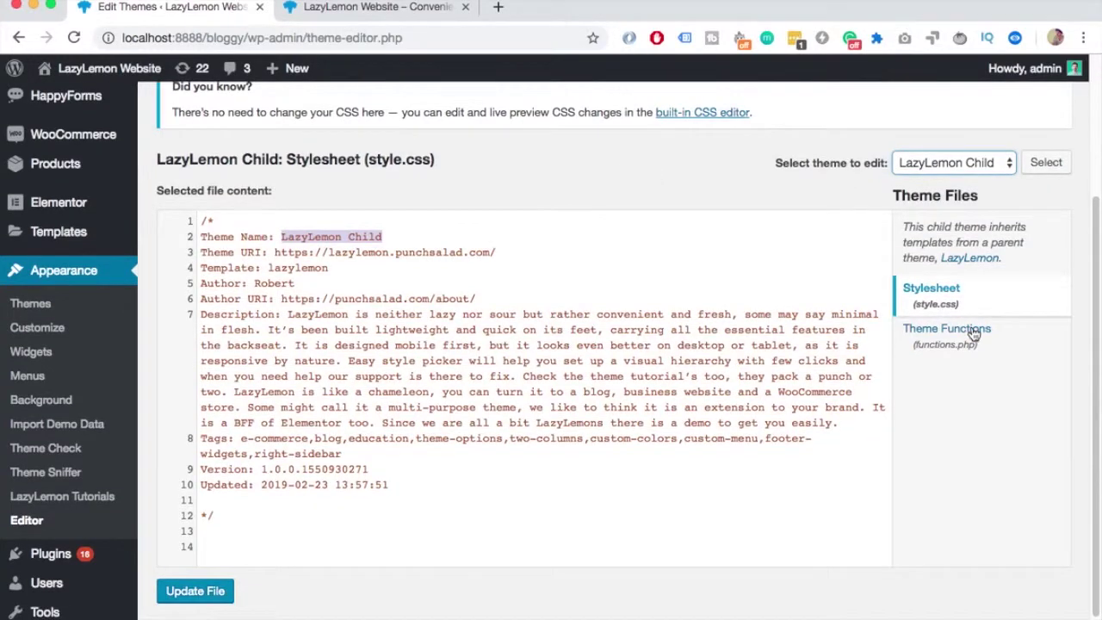
pyautogui.click(215, 527)
# Add an h1 rule with color:red to style.css and save the file
pyautogui.press('Down')
pyautogui.press('Down')
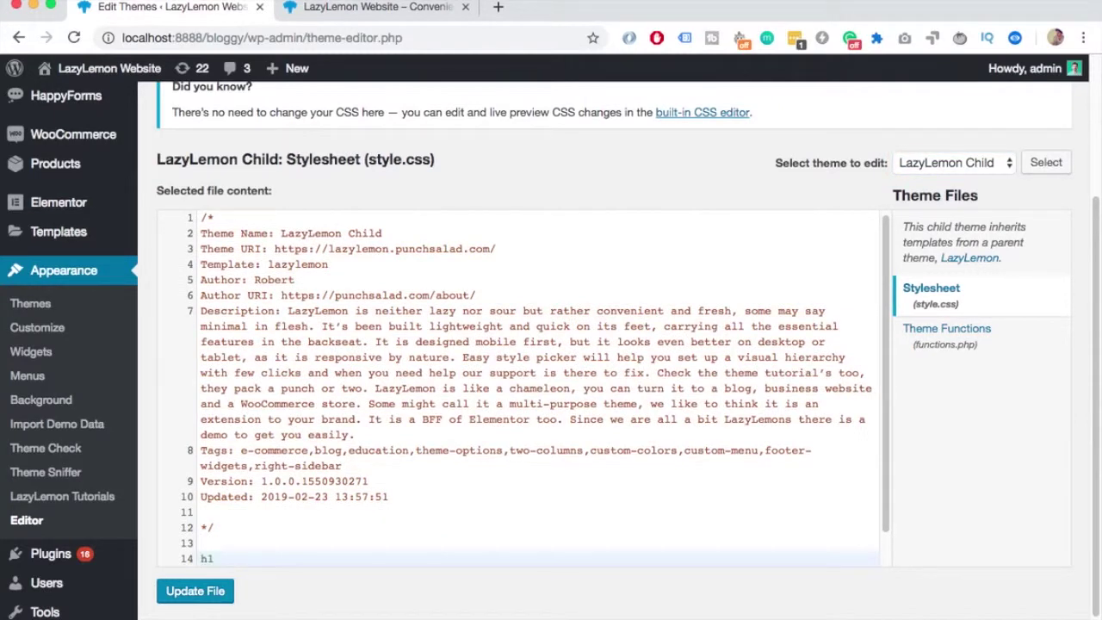
pyautogui.write('h1{')
pyautogui.press('Return')
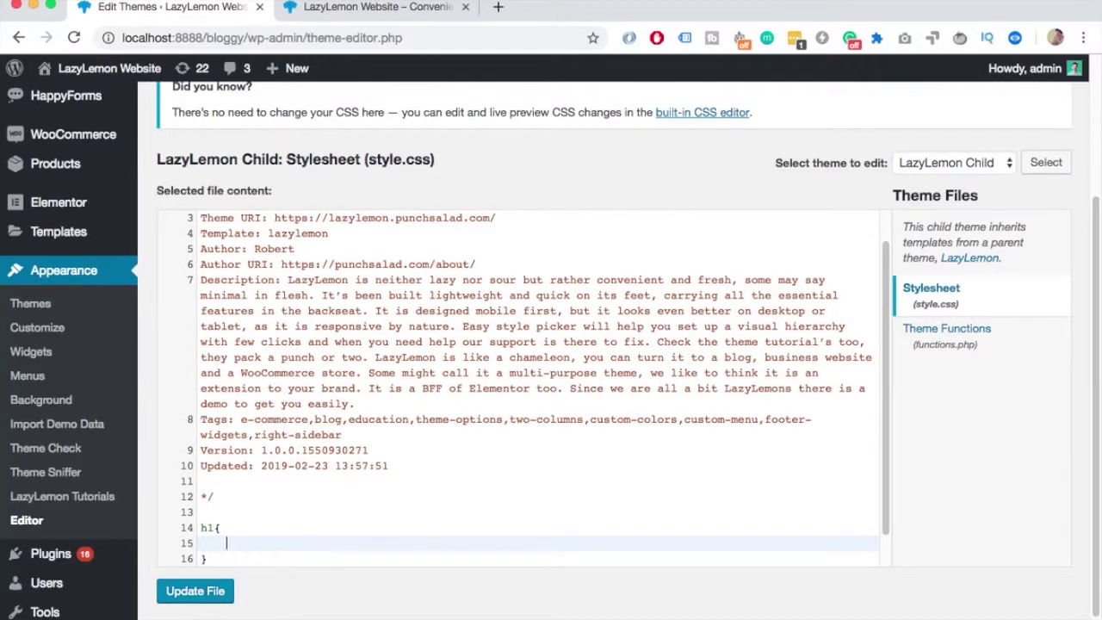
pyautogui.write('color:red;')
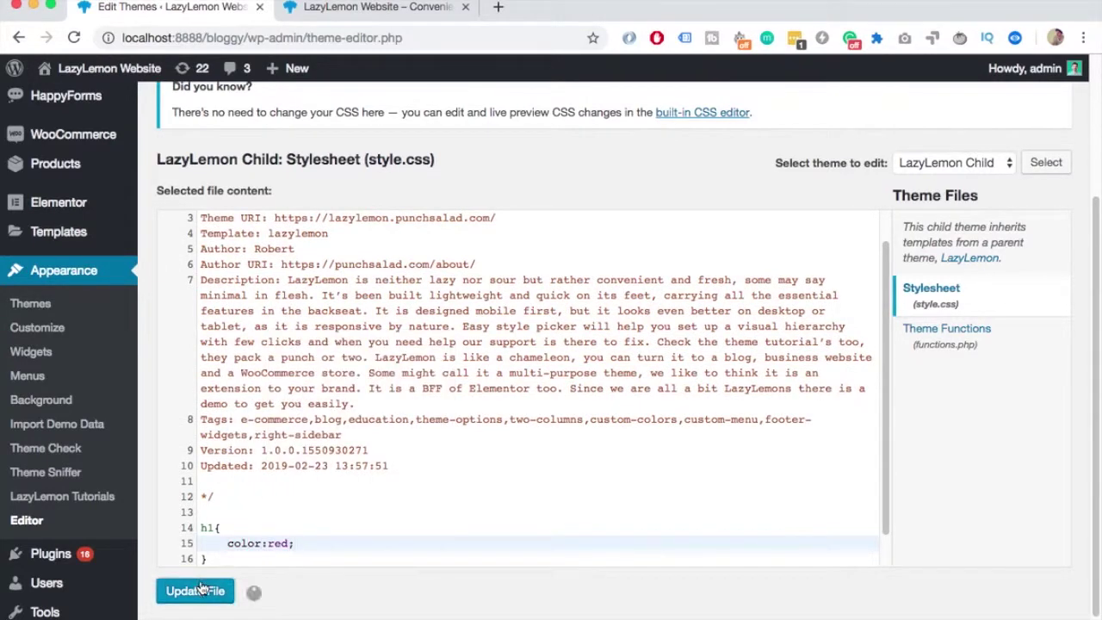
pyautogui.click(220, 592)
pyautogui.click(358, 6)
# Reload the live site to verify the red heading, then return to the theme editor
pyautogui.click(73, 38)
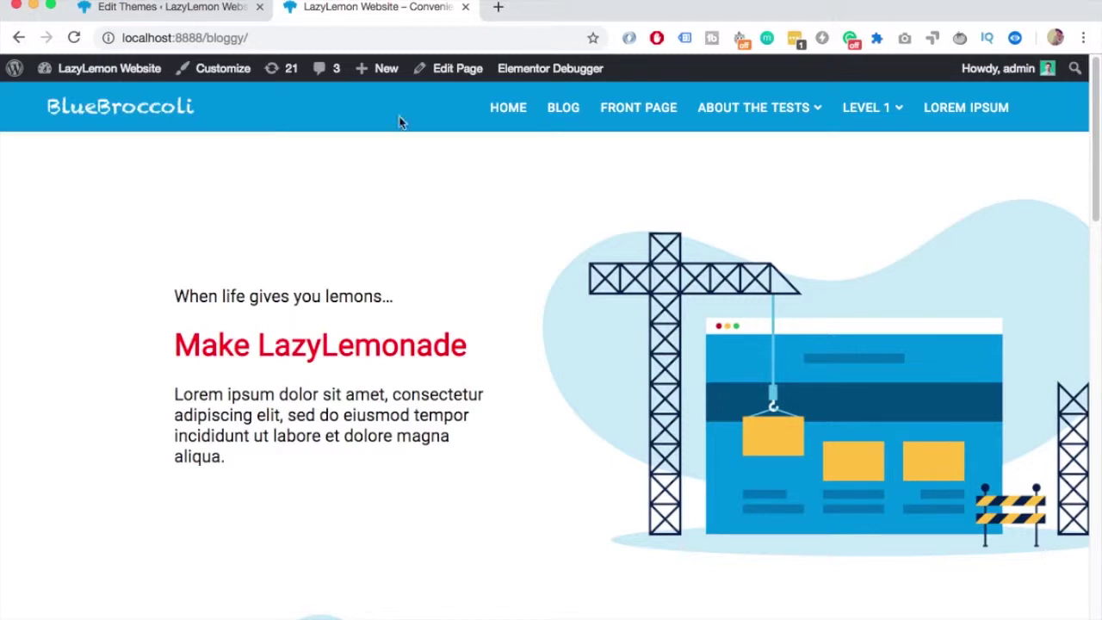
pyautogui.click(241, 17)
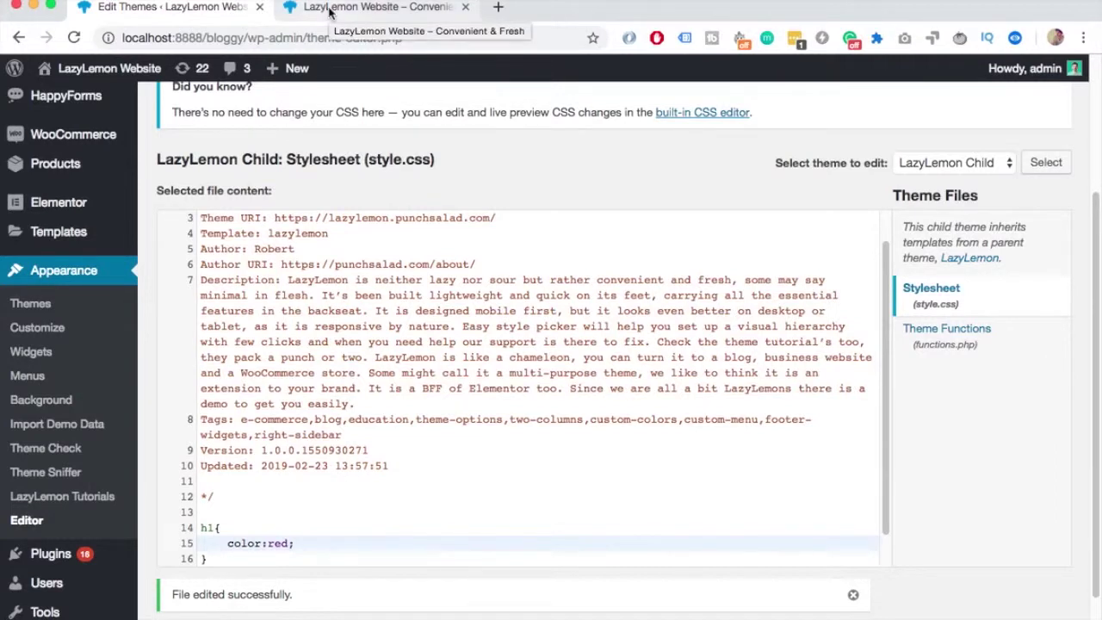
pyautogui.scroll(1, 361, 215)
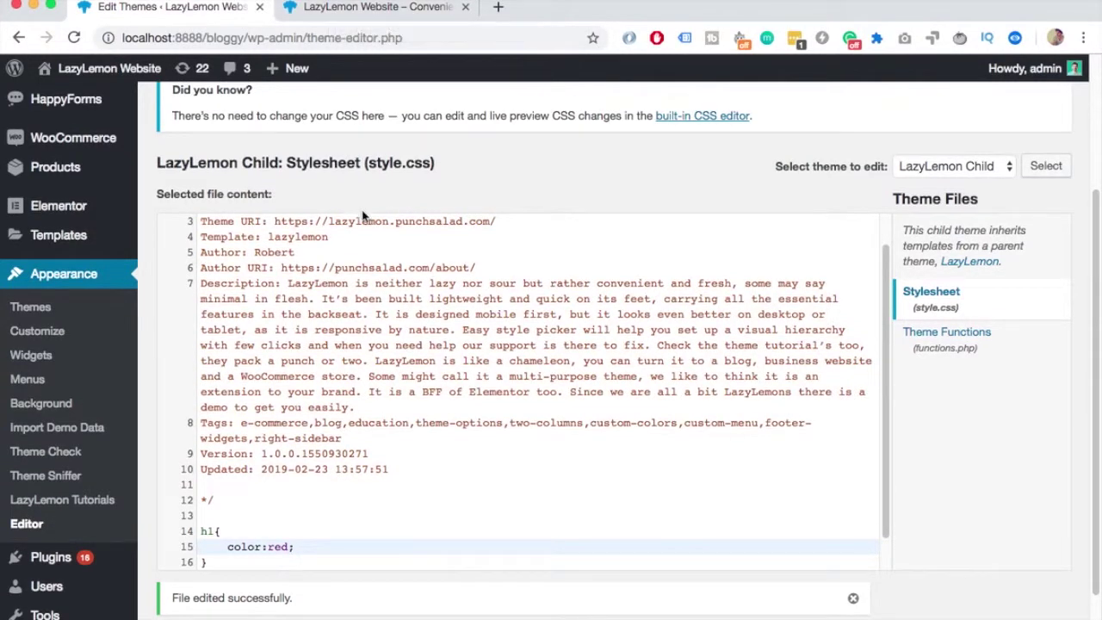
pyautogui.scroll(5, 362, 215)
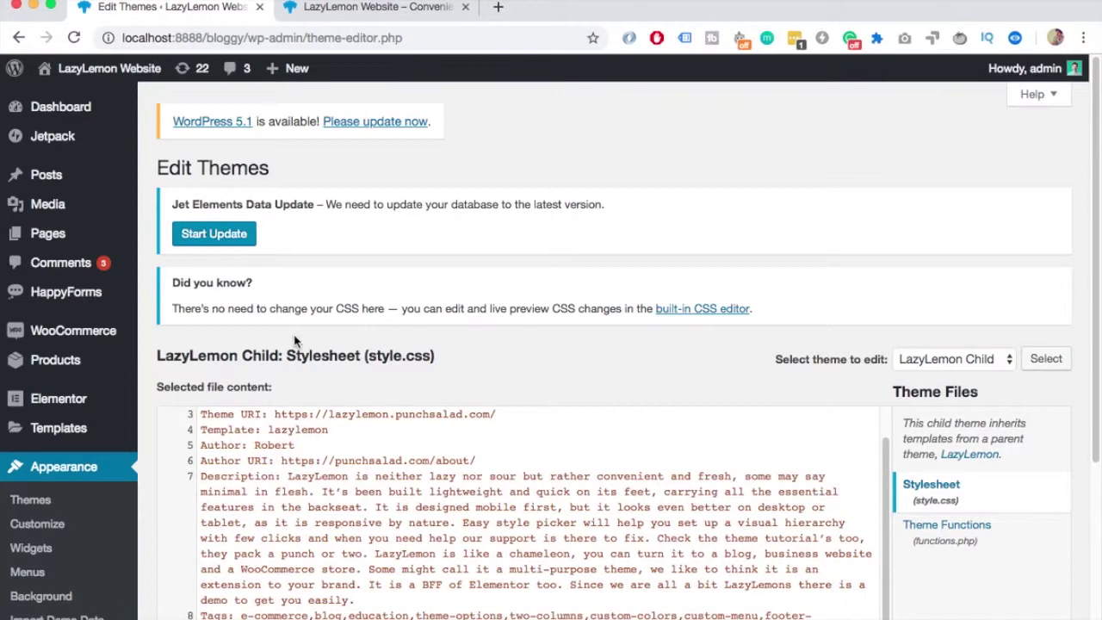
pyautogui.scroll(-7, 299, 344)
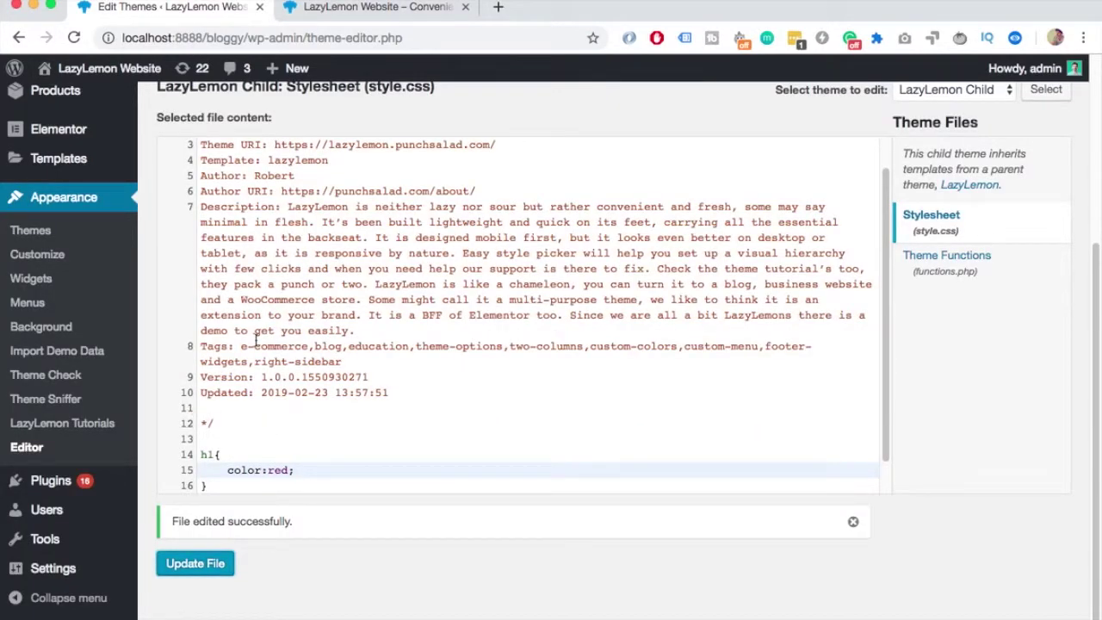
pyautogui.moveTo(38, 540)
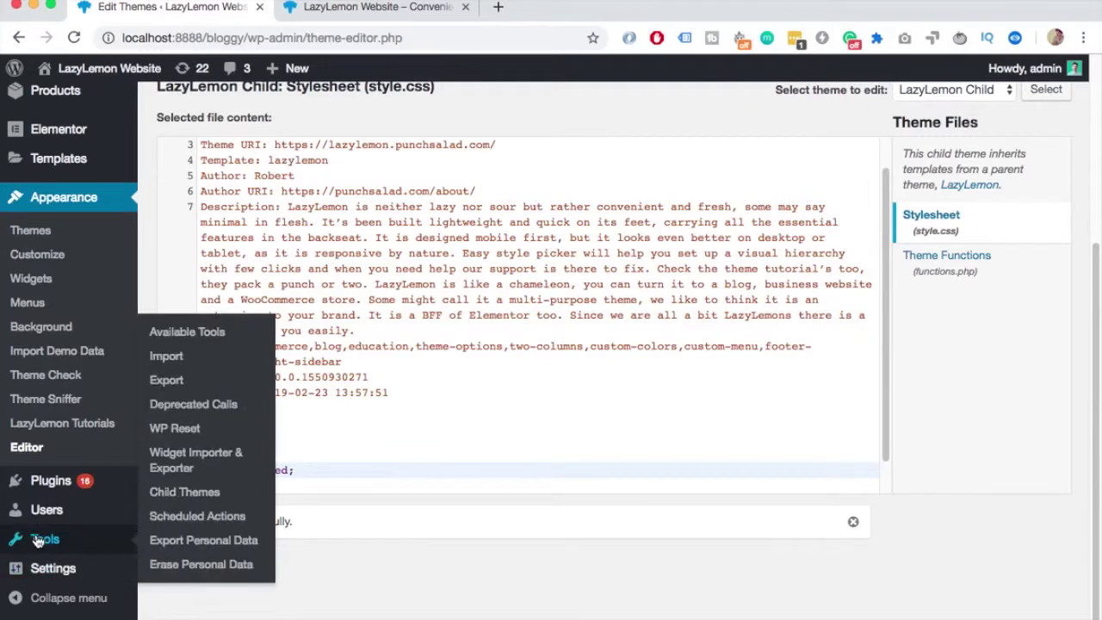
# Copy the parent's 404.php template into LazyLemon Child via the configurator's Files tab
pyautogui.click(191, 494)
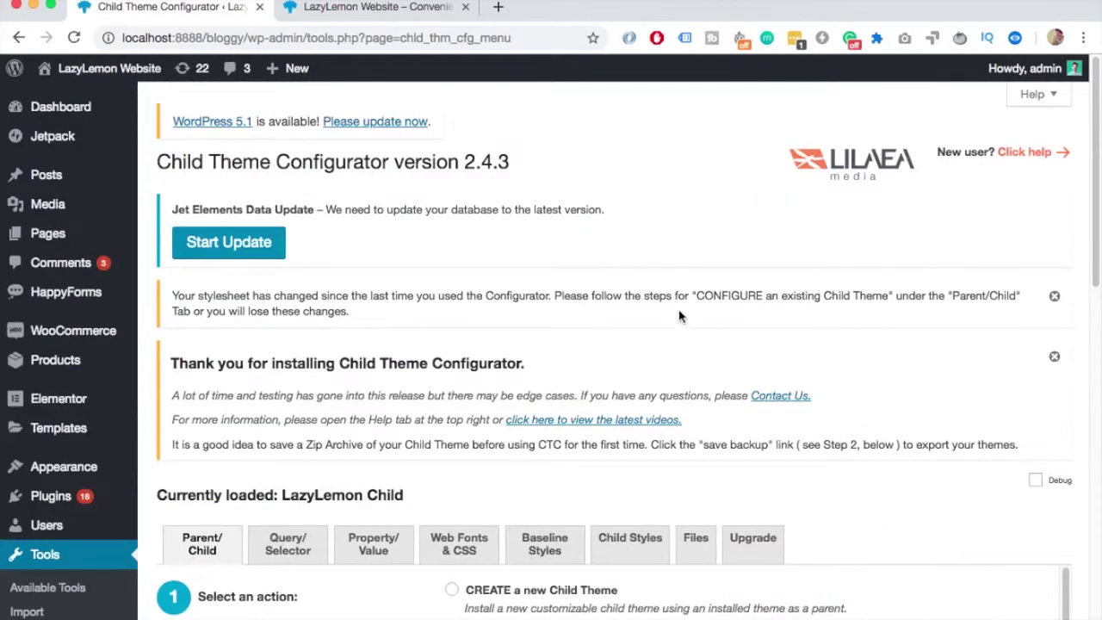
pyautogui.scroll(-6, 698, 361)
pyautogui.click(696, 272)
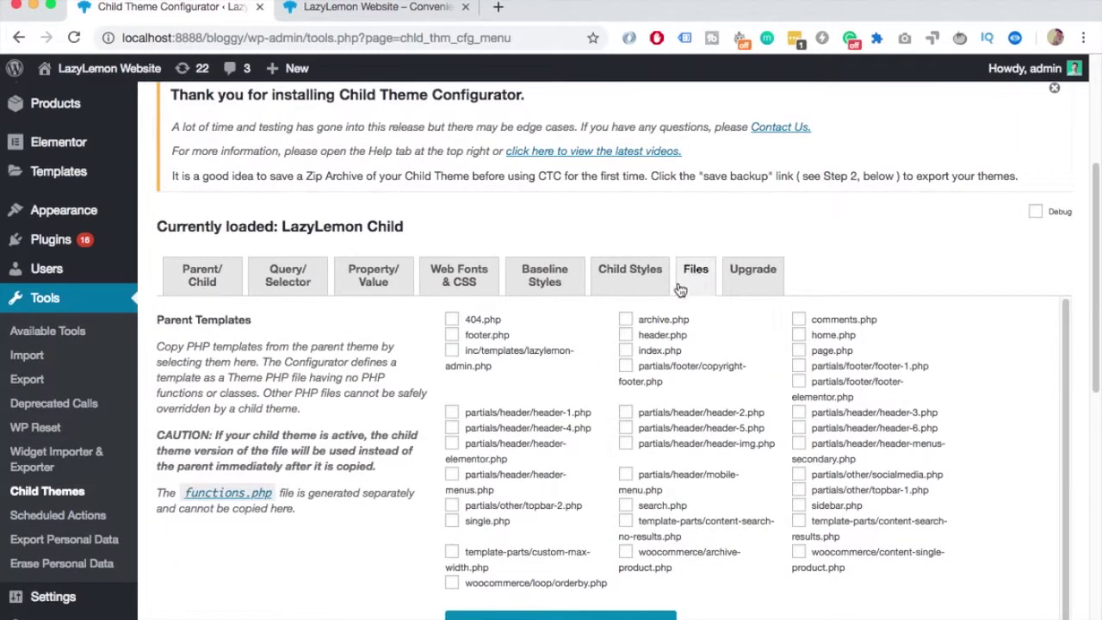
pyautogui.click(453, 320)
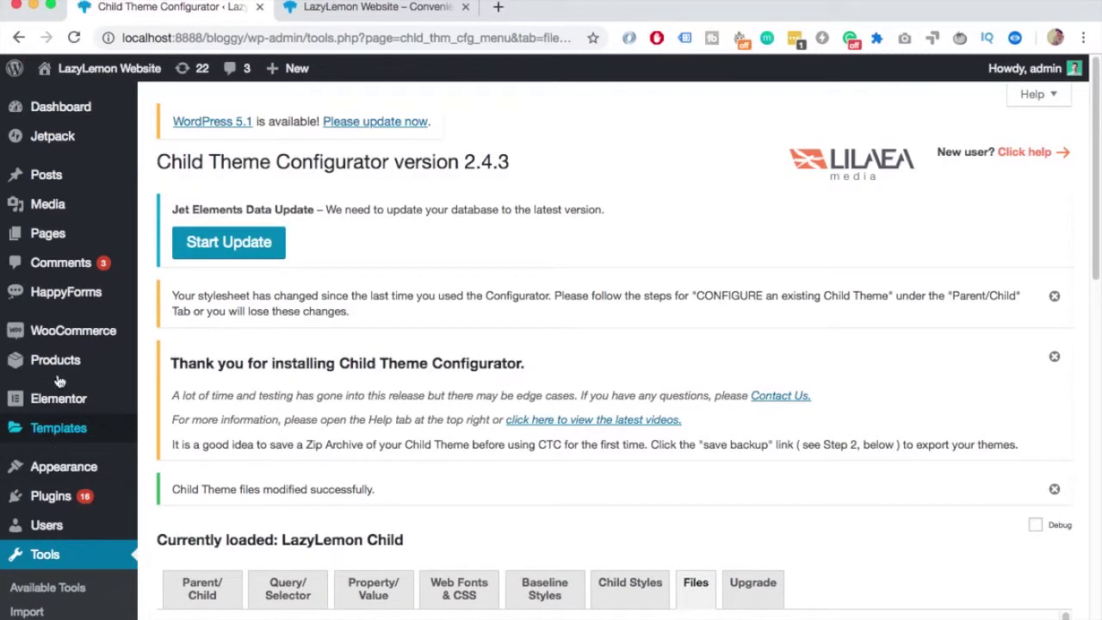
# Open LazyLemon Child's 404.php in the theme file editor, with the caret on empty line 15
pyautogui.moveTo(56, 472)
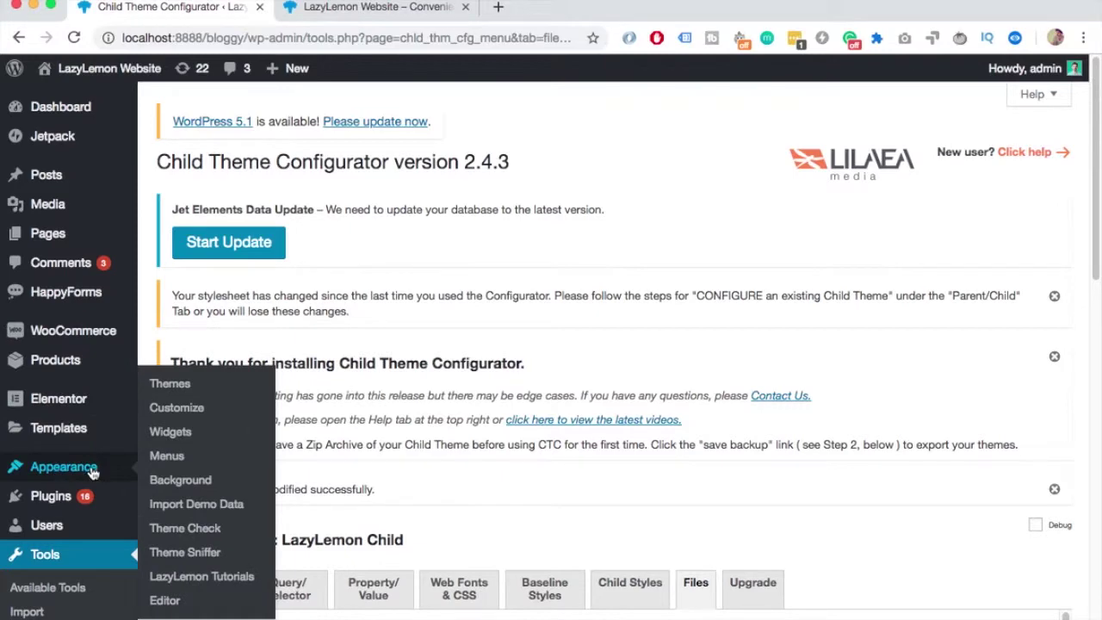
pyautogui.click(169, 603)
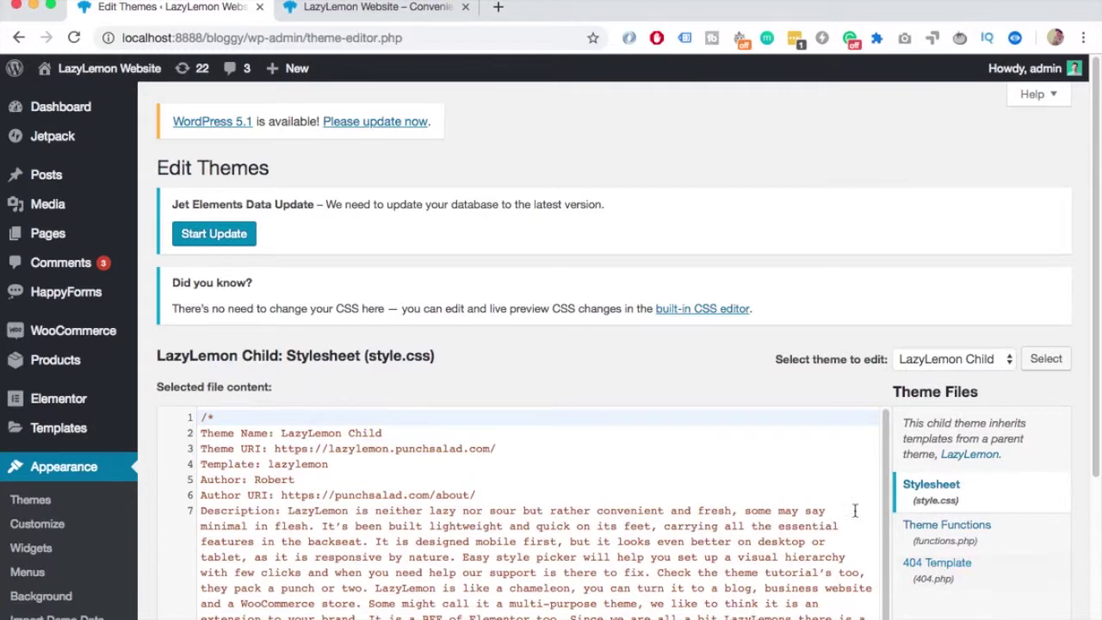
pyautogui.scroll(-2, 854, 510)
pyautogui.scroll(-3, 1022, 288)
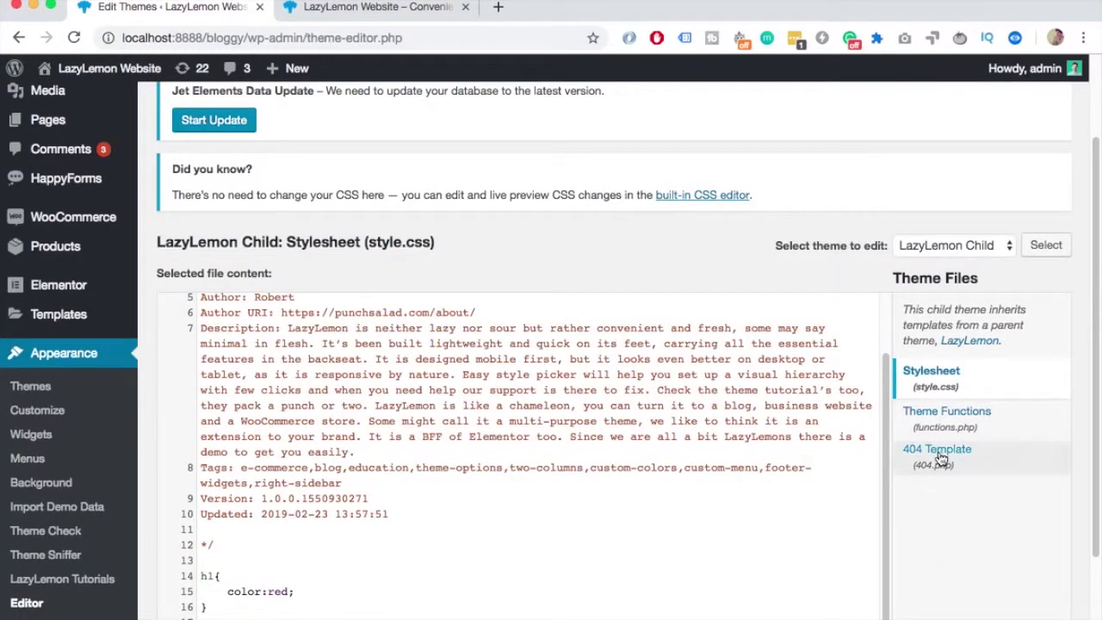
pyautogui.click(940, 459)
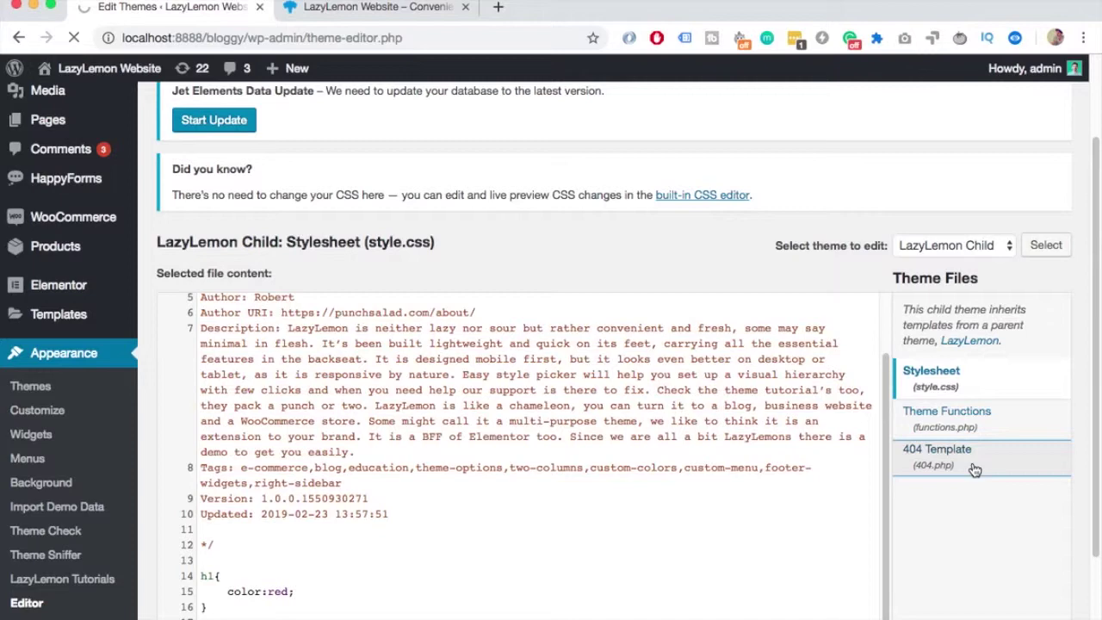
pyautogui.scroll(-1, 418, 383)
pyautogui.scroll(-1, 407, 397)
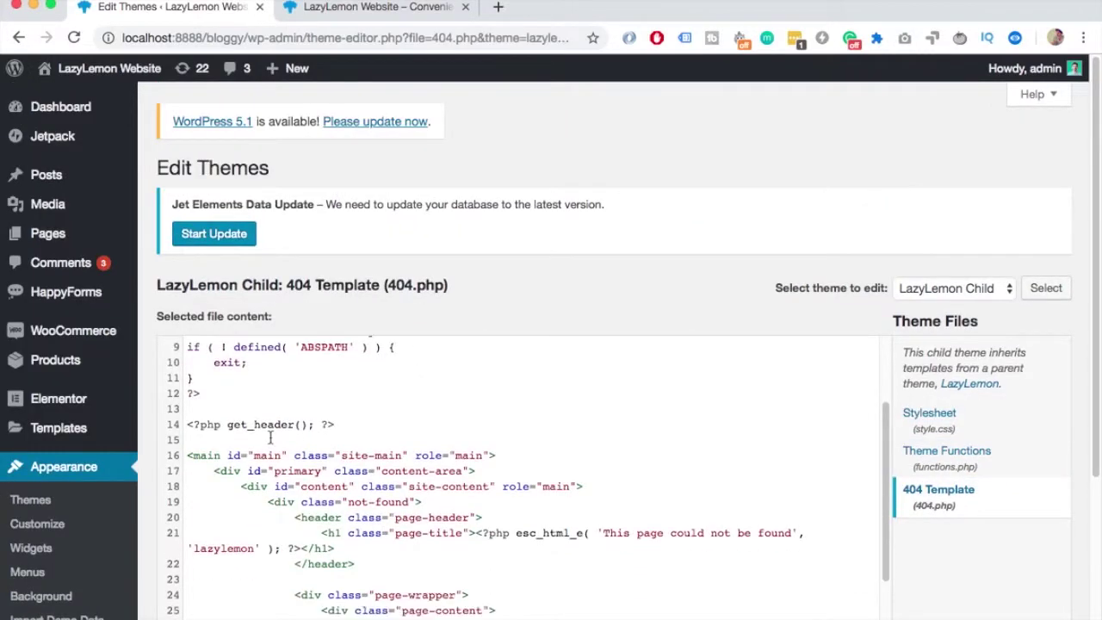
pyautogui.click(242, 441)
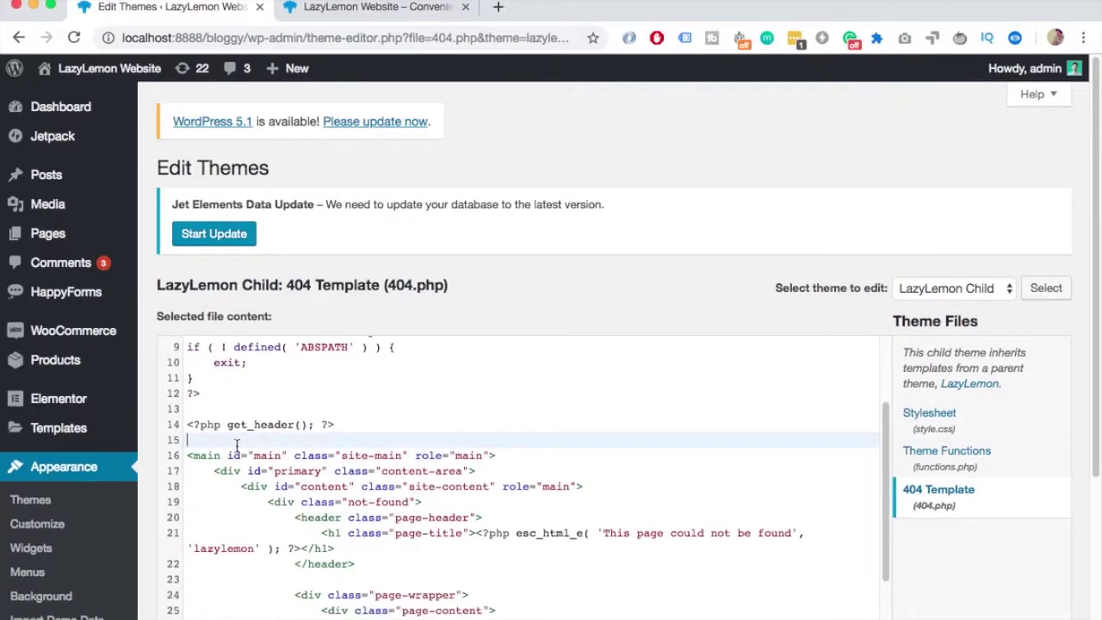
# Type 'HELLO INTERNET PEOPLE' on line 15 below get_header and update the file
pyautogui.write('HELLO INTERNET PEOPLE')
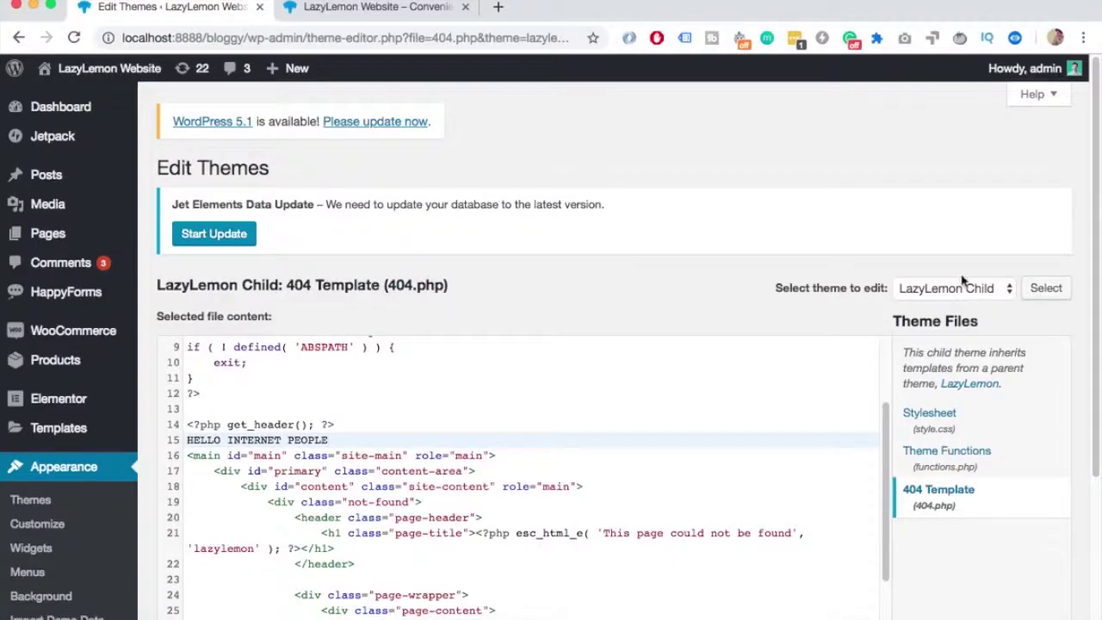
pyautogui.scroll(-5, 963, 280)
pyautogui.click(214, 509)
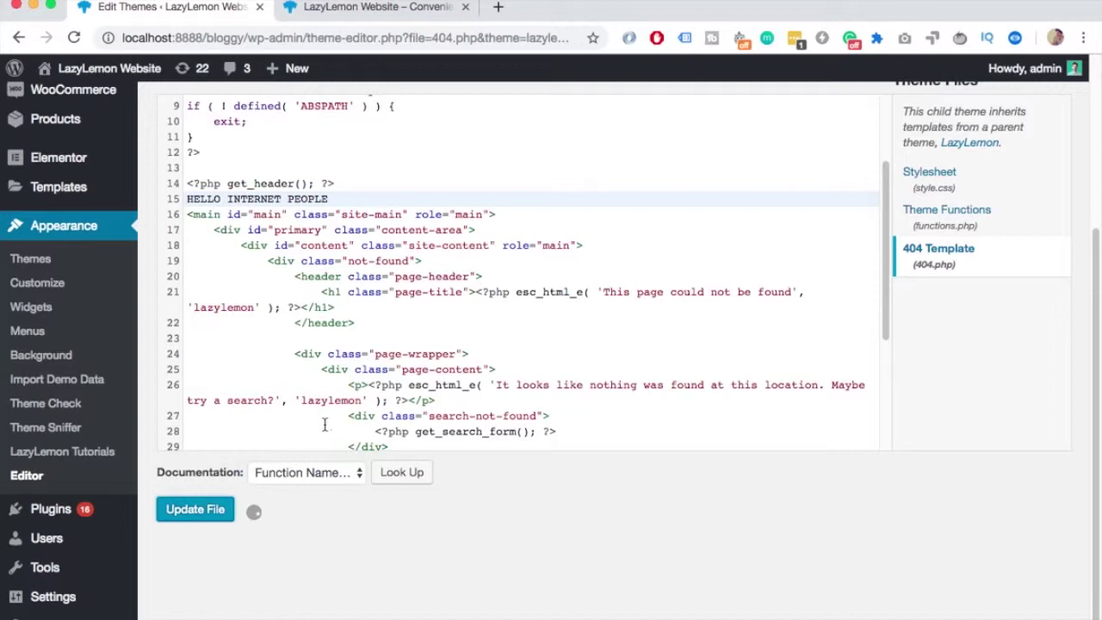
# Load the made-up address 'aeogimrogiamrogi' on the live site to trigger the 404 page
pyautogui.click(378, 9)
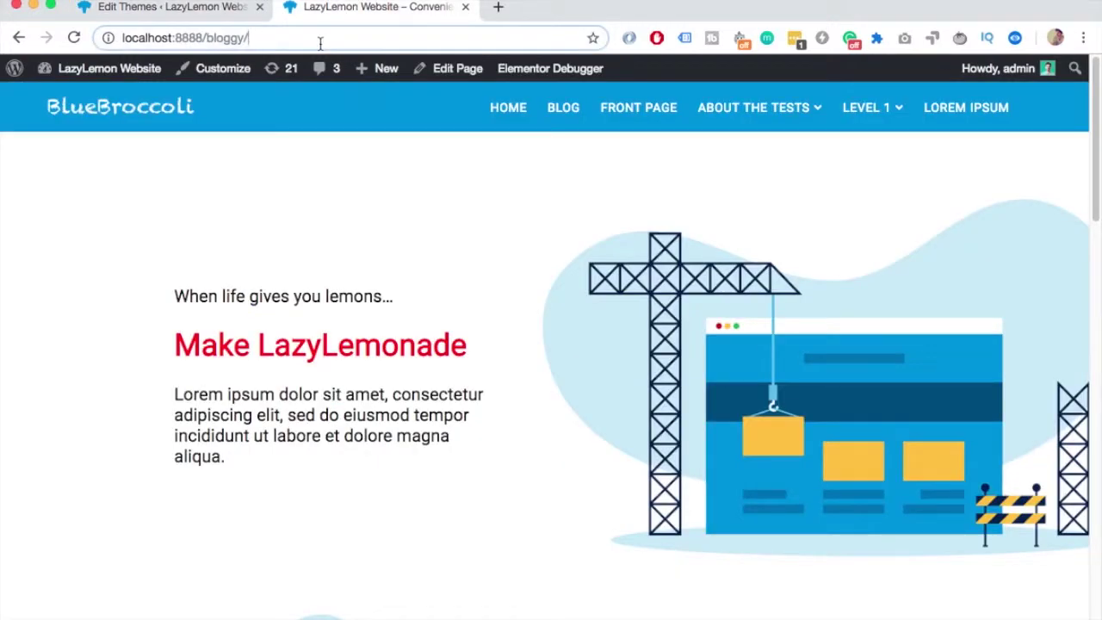
pyautogui.write('aeogimrogiamrogi')
pyautogui.press('Return')
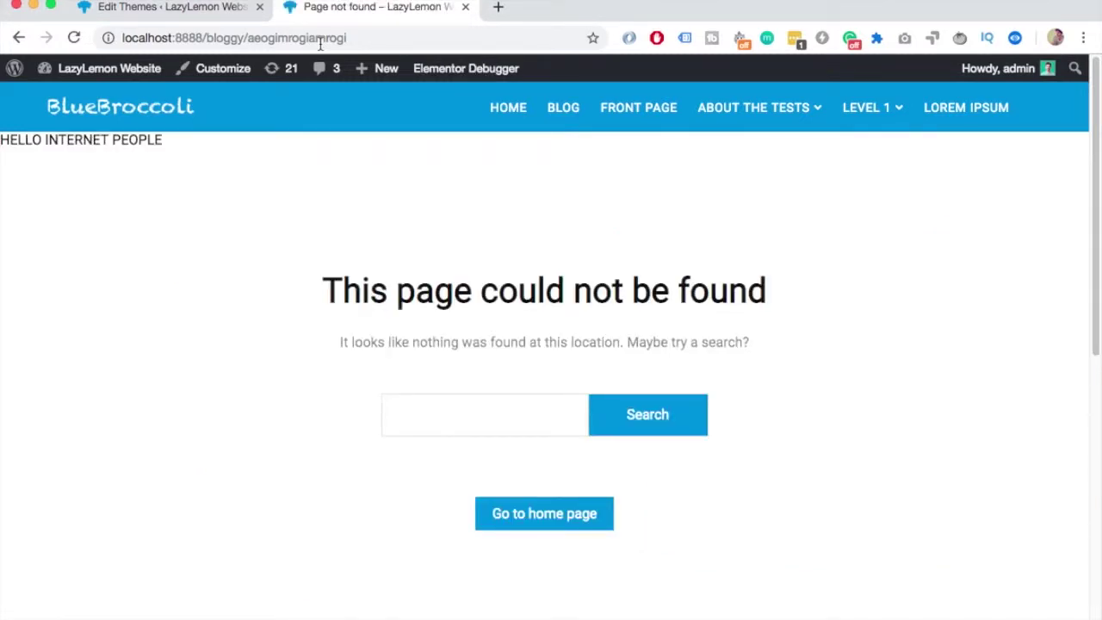
# Highlight the HELLO INTERNET PEOPLE line on the 404 page, then clear the selection
pyautogui.moveTo(163, 143); pyautogui.dragTo(5, 140)
pyautogui.click(137, 138)
pyautogui.moveTo(163, 142); pyautogui.dragTo(4, 141)
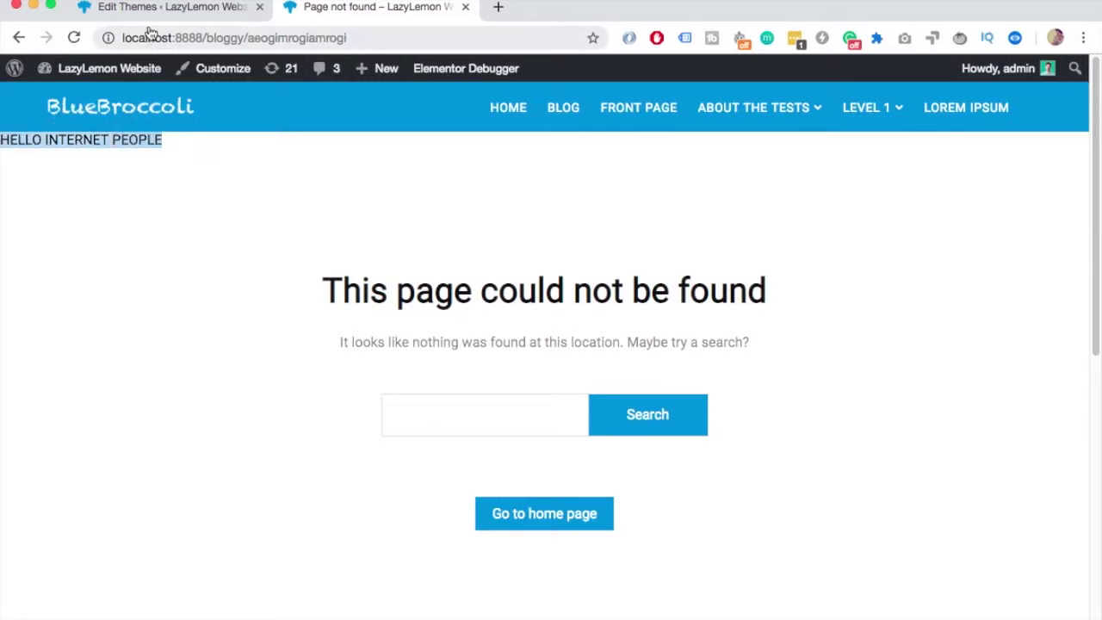
pyautogui.click(211, 172)
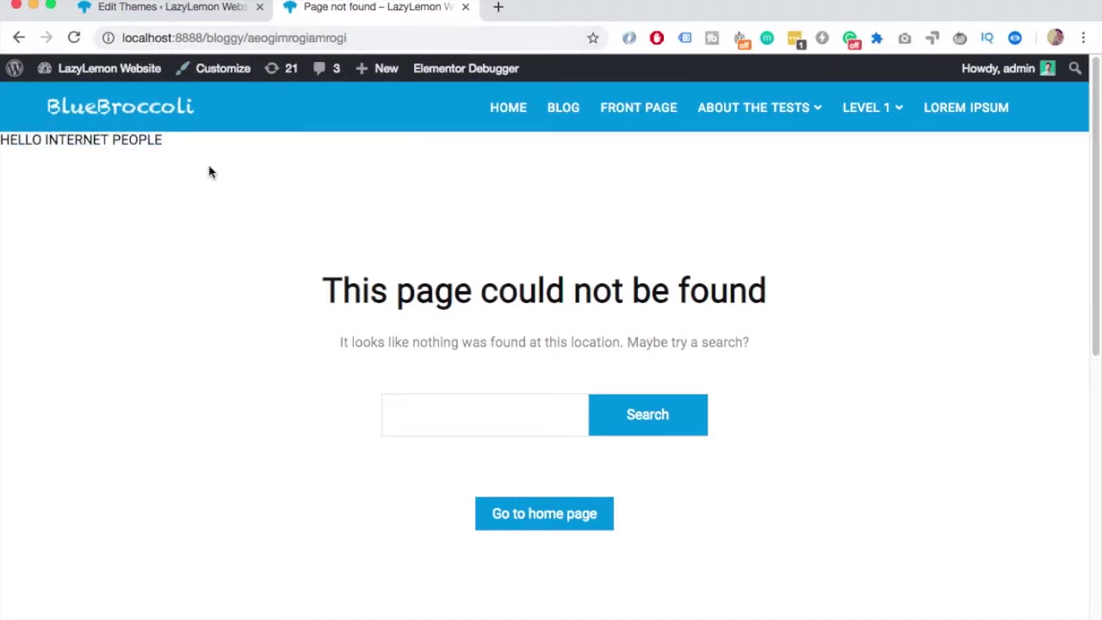